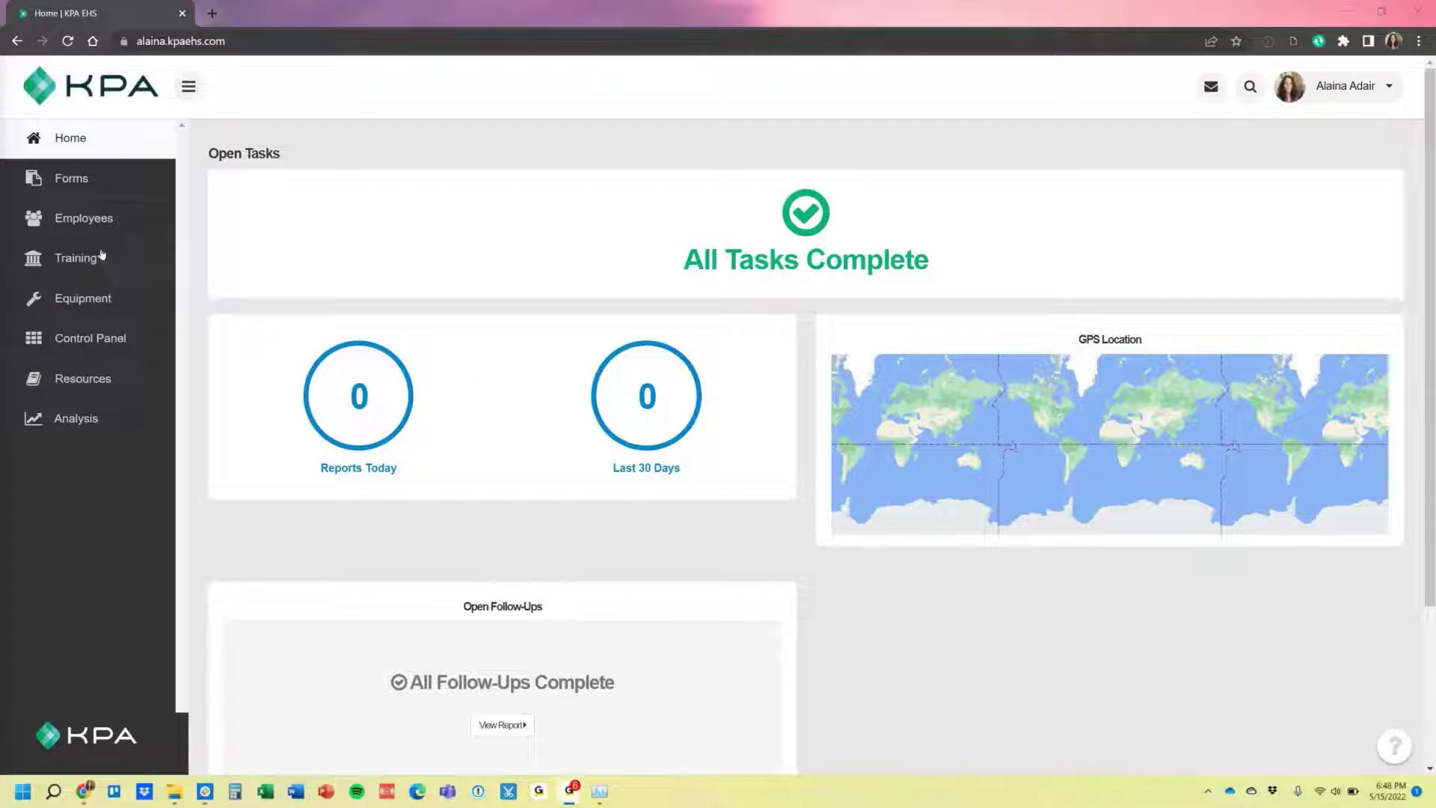
Bring up the Employee Search list showing the company's 3 active employees.
left_click(46, 233)
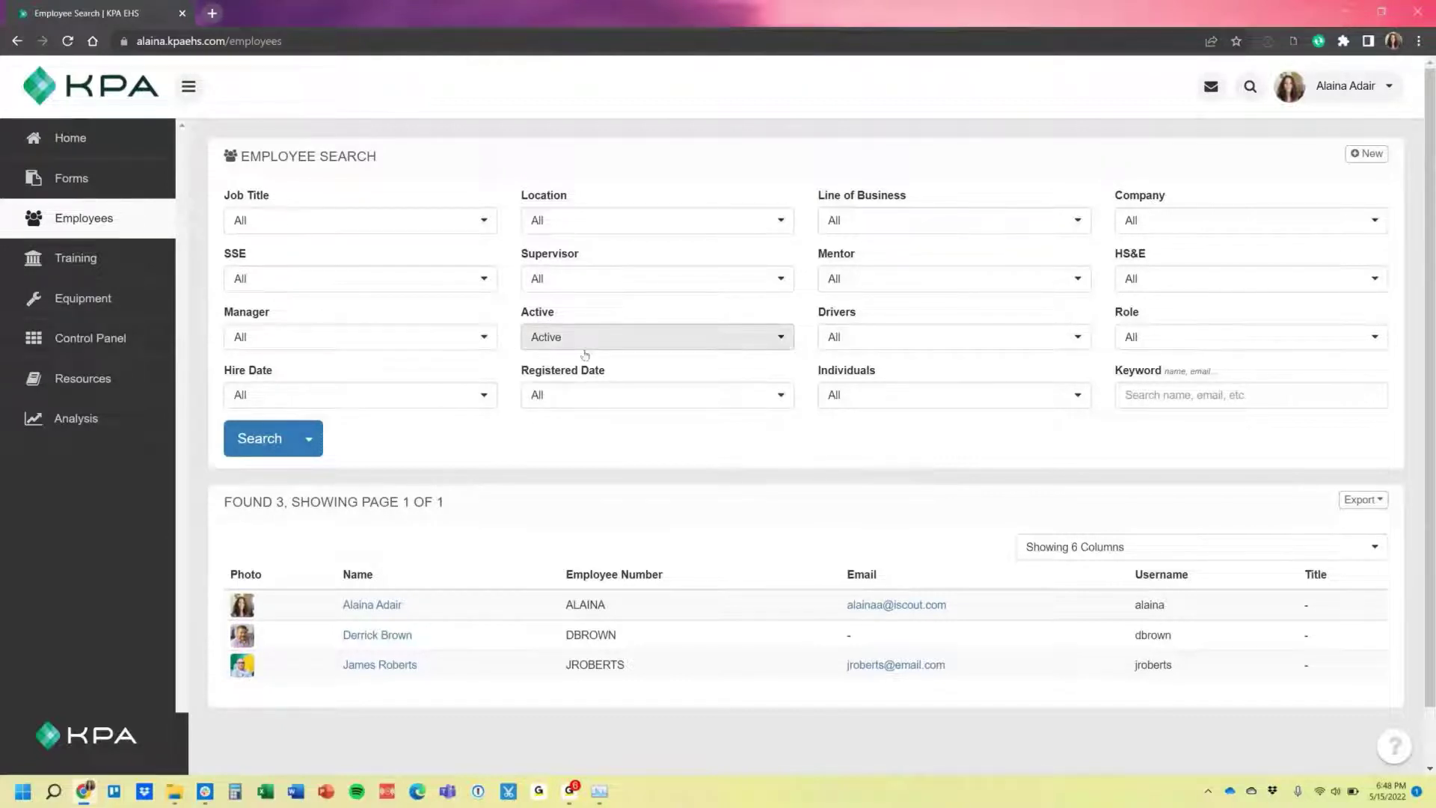
Filter employees to Terminated and open the manager's record terminated February 1, 2022.
left_click(624, 345)
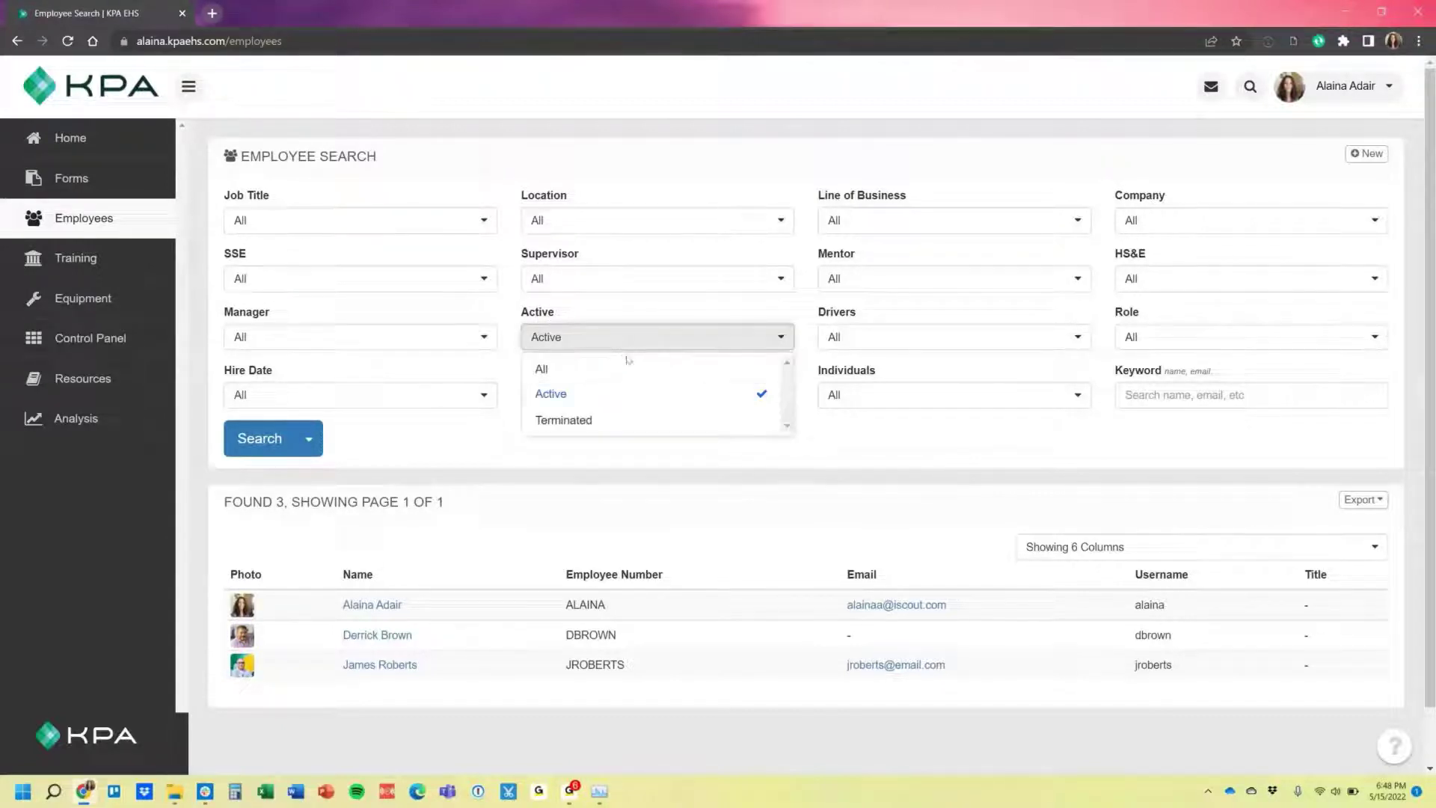
left_click(603, 432)
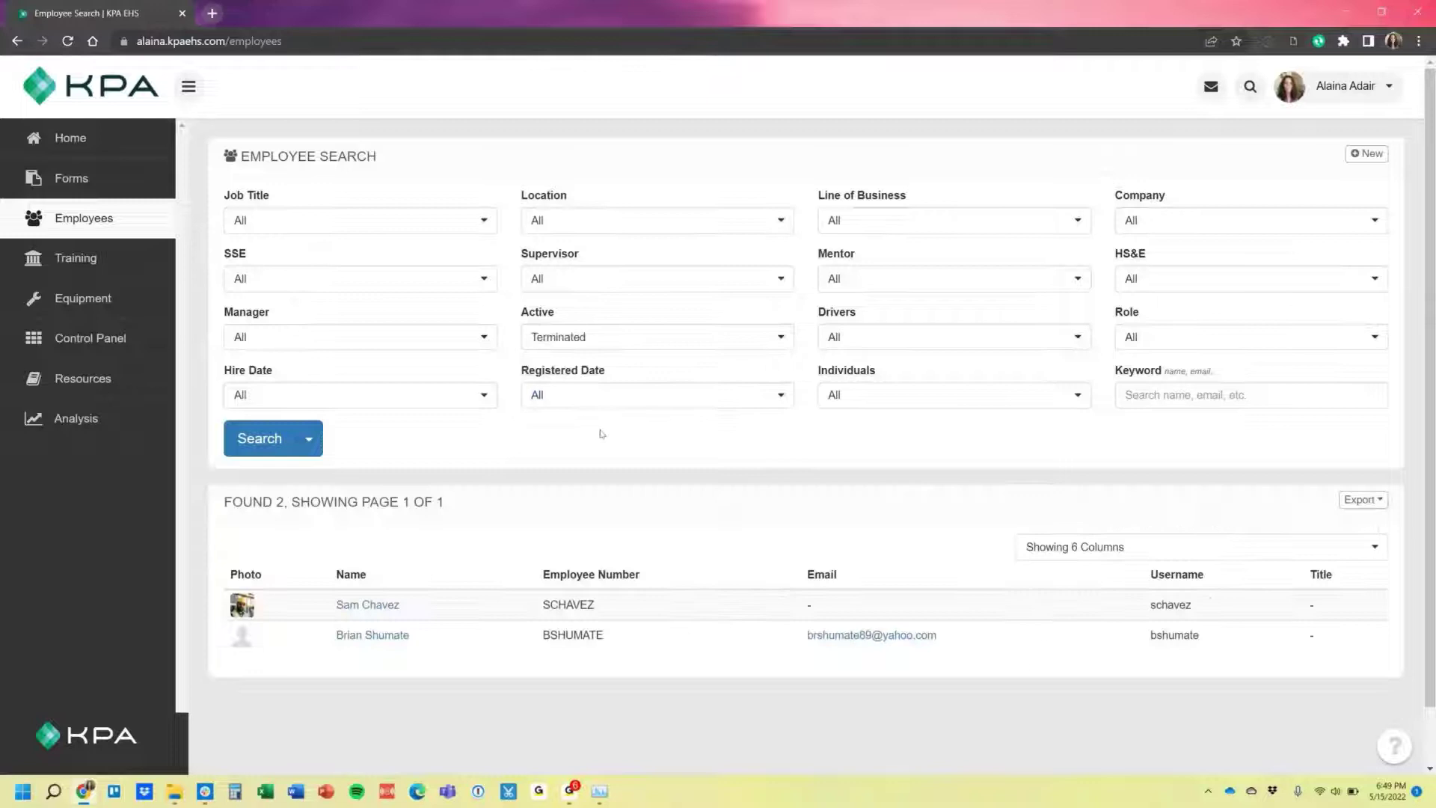
left_click(367, 604)
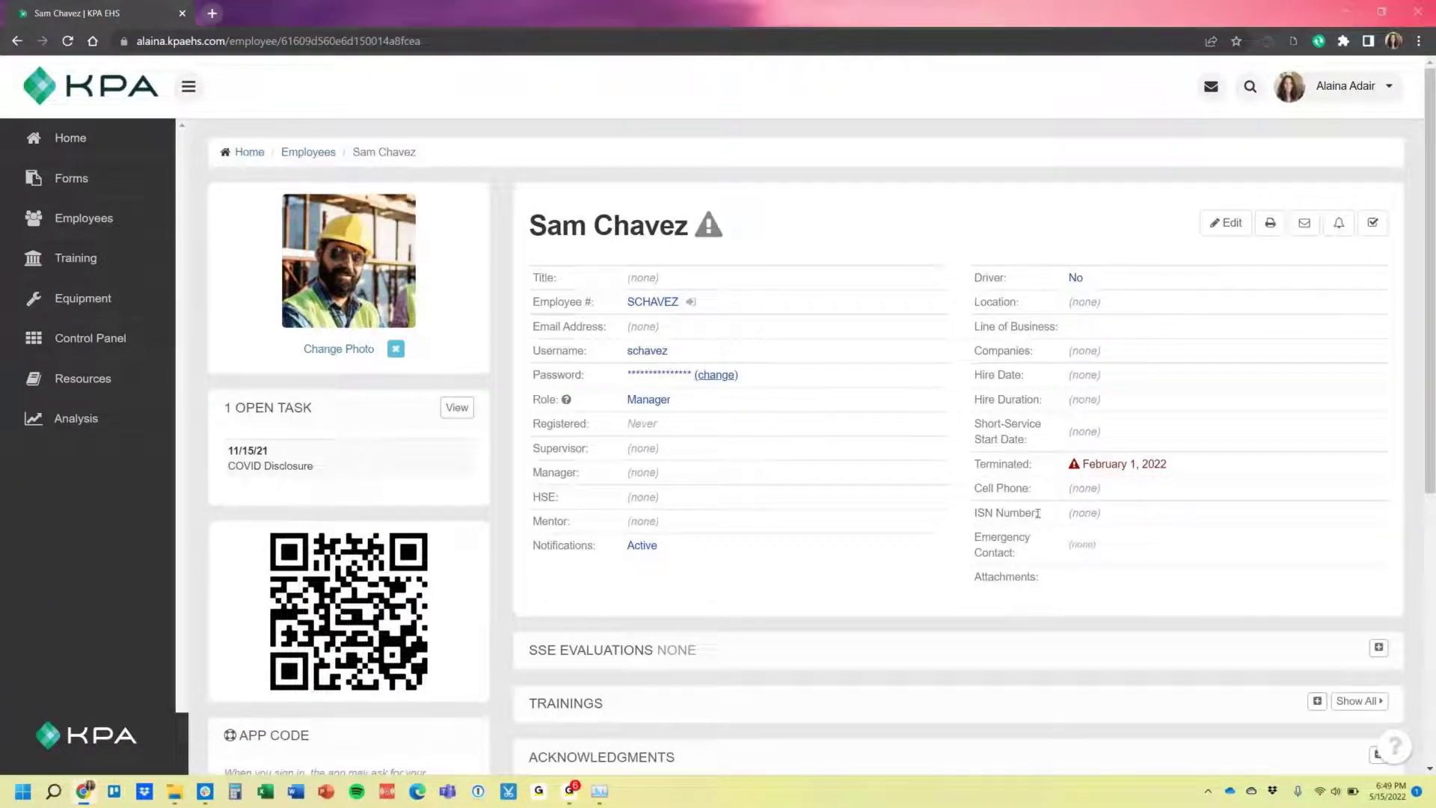
scroll(1038, 511, "down", 4)
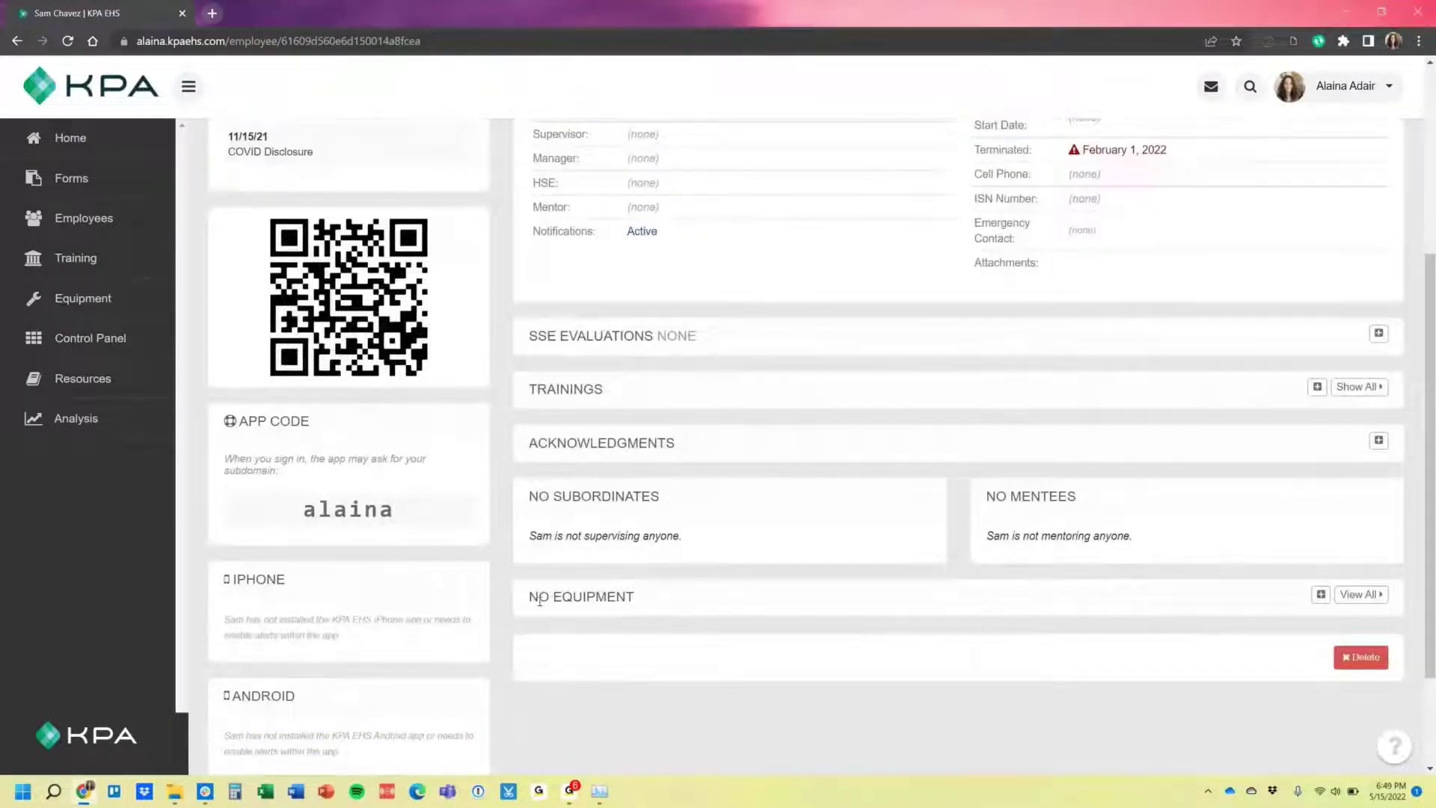
scroll(780, 585, "up", 4)
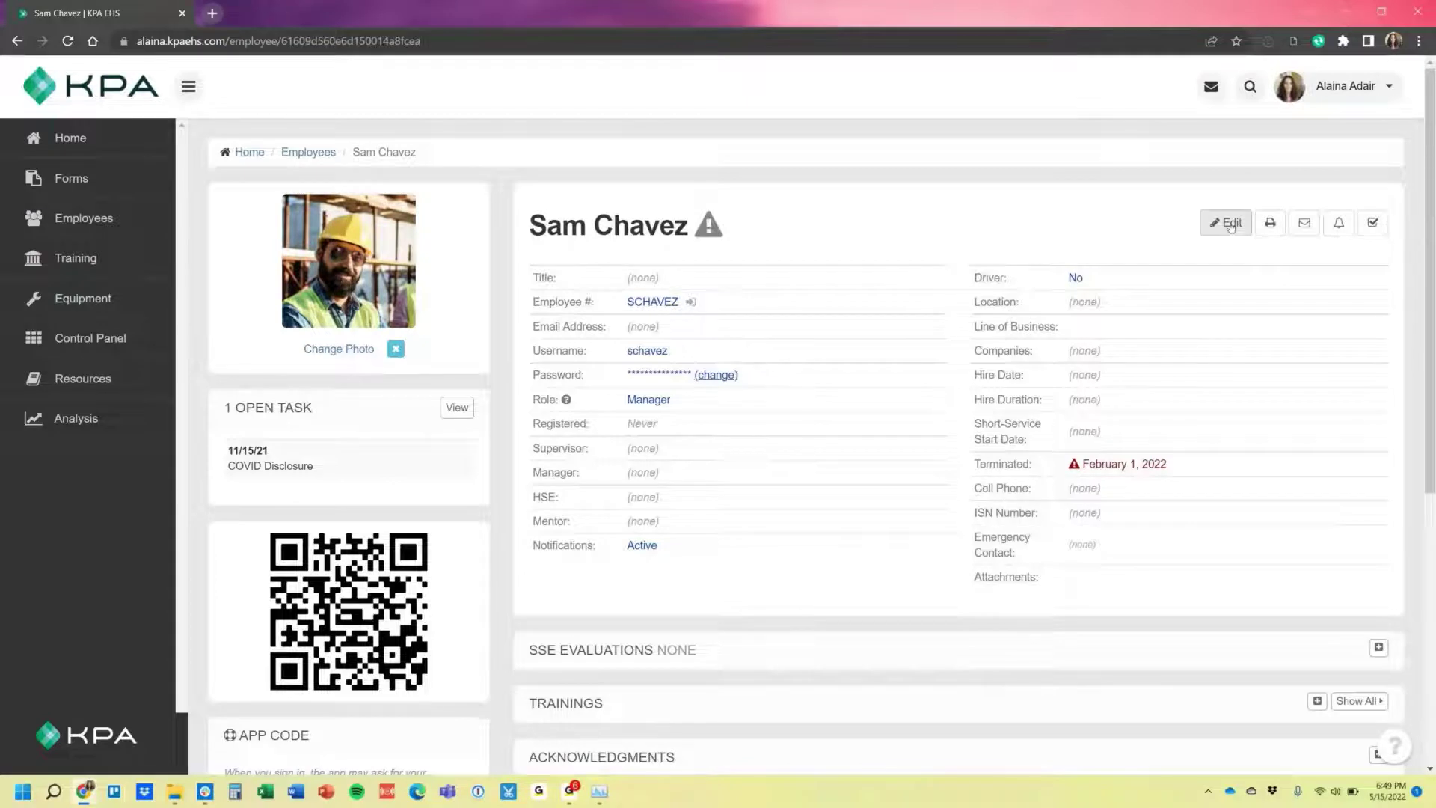
Clear the employee's termination date and save, so Terminated shows never.
left_click(1229, 224)
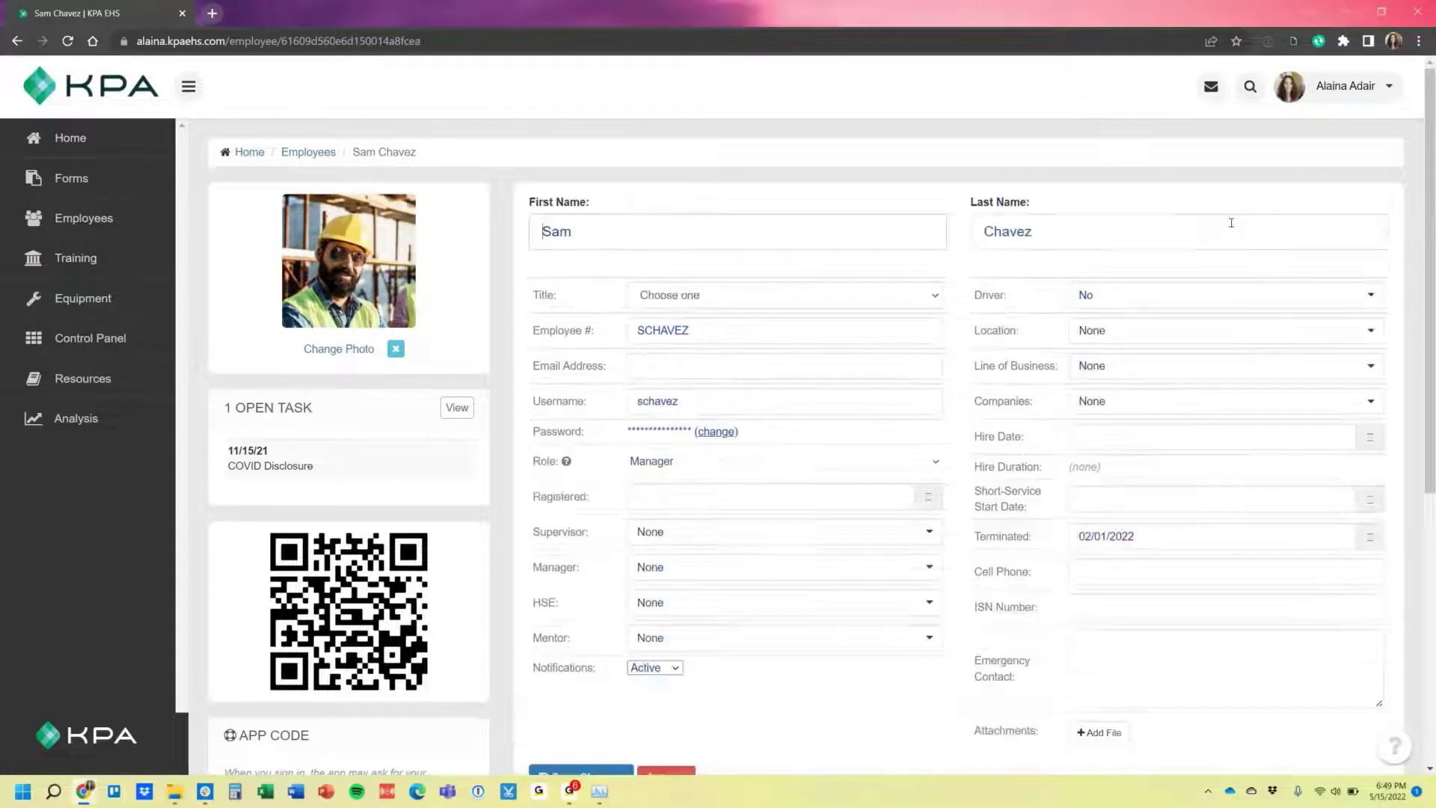
left_click(1164, 532)
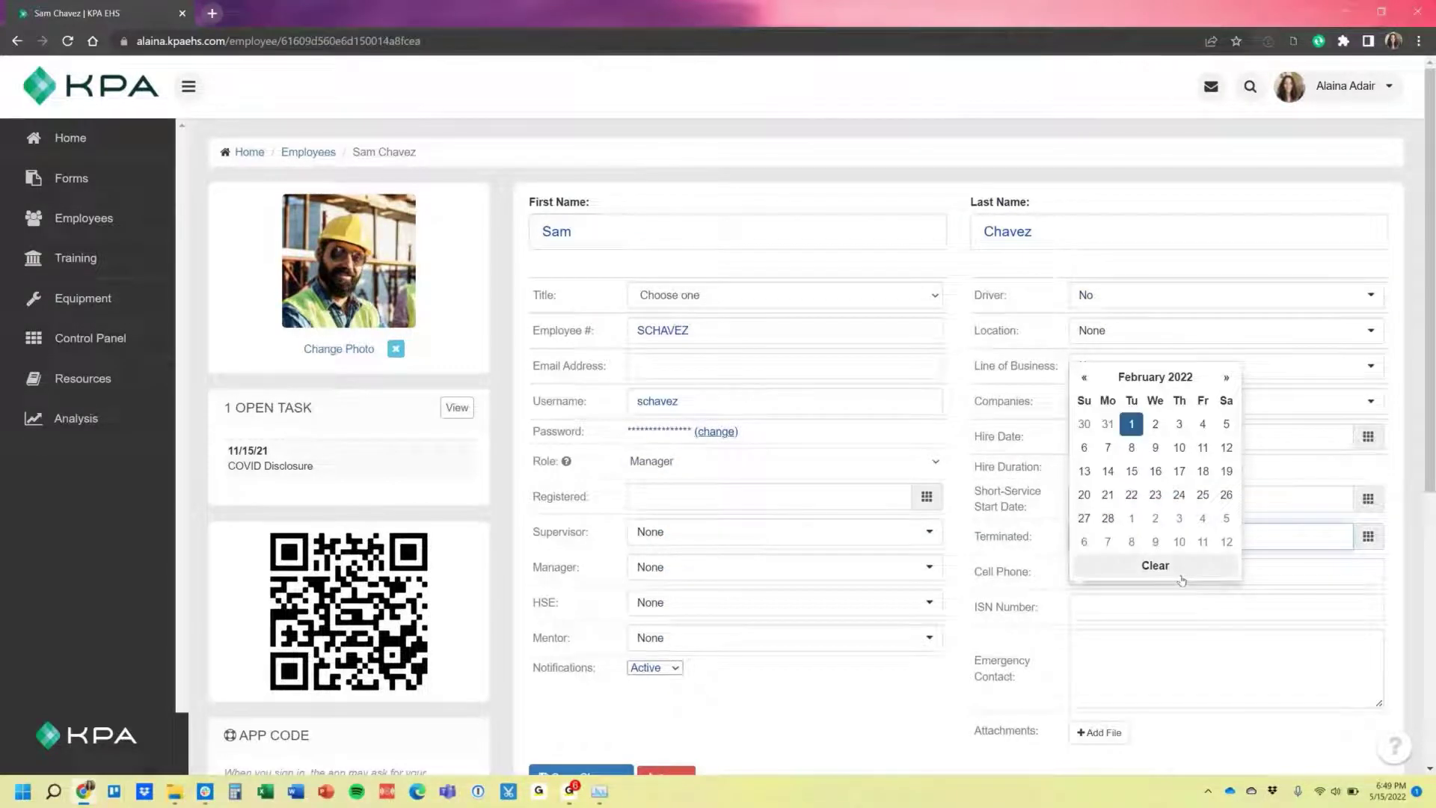
left_click(1181, 580)
scroll(559, 623, "down", 2)
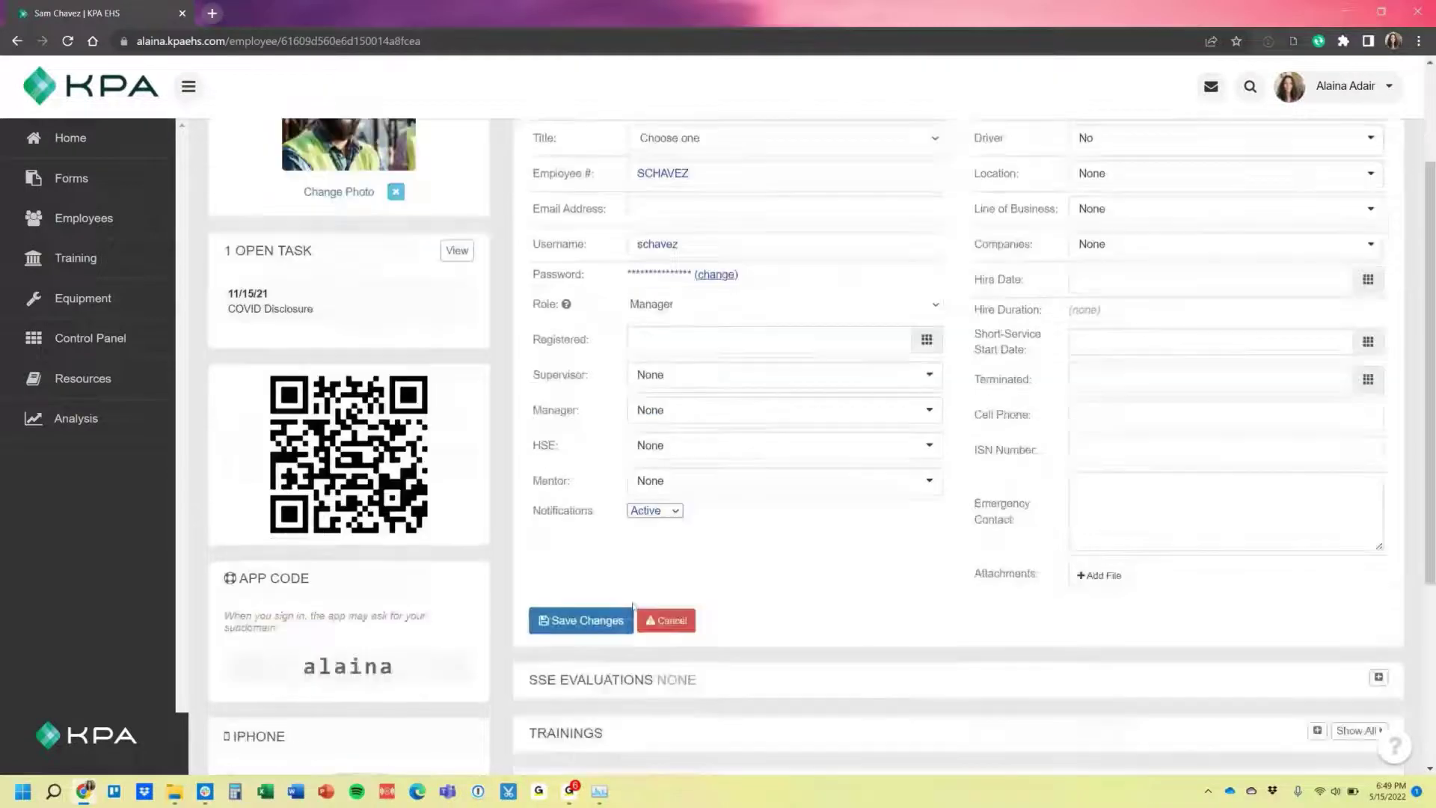
left_click(559, 623)
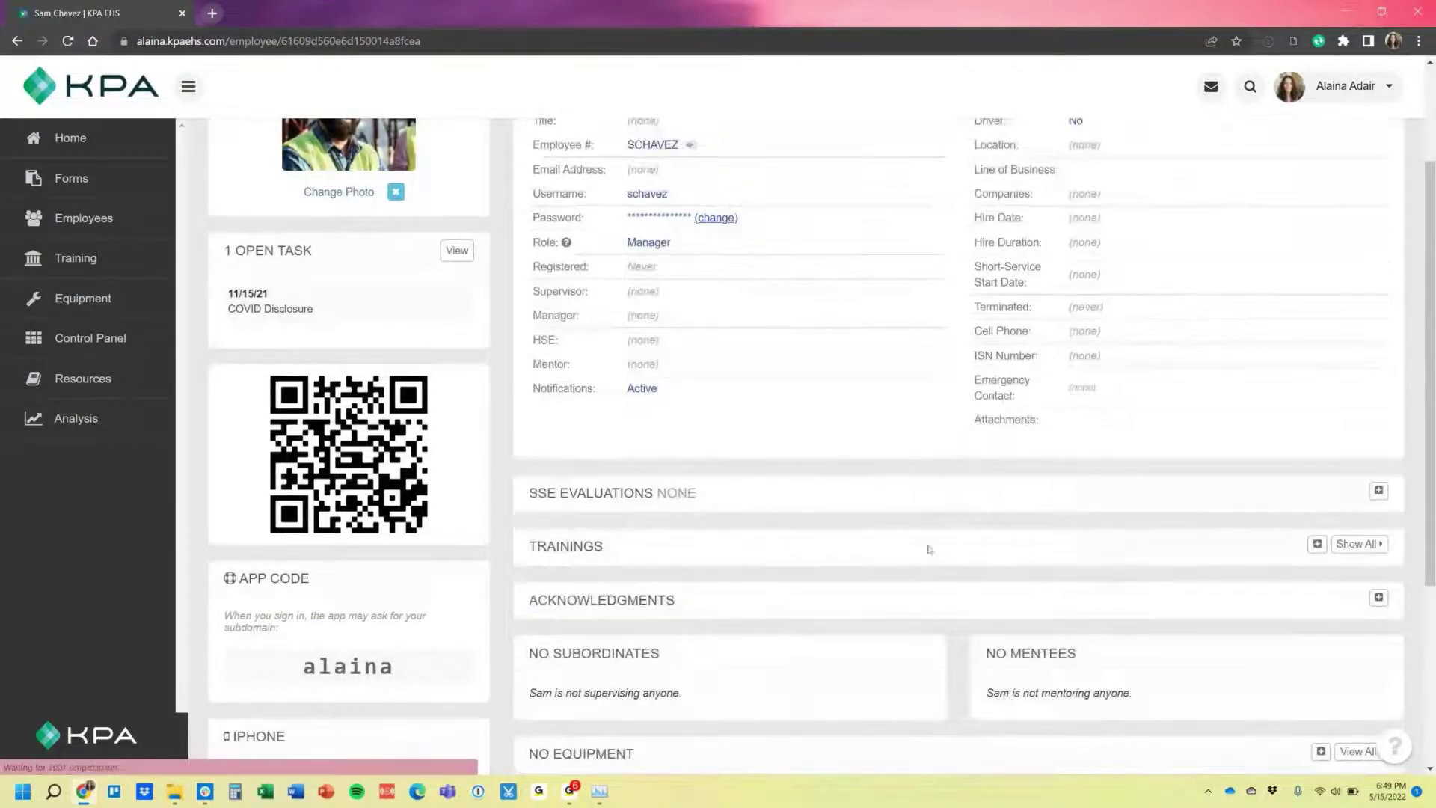
scroll(930, 550, "up", 2)
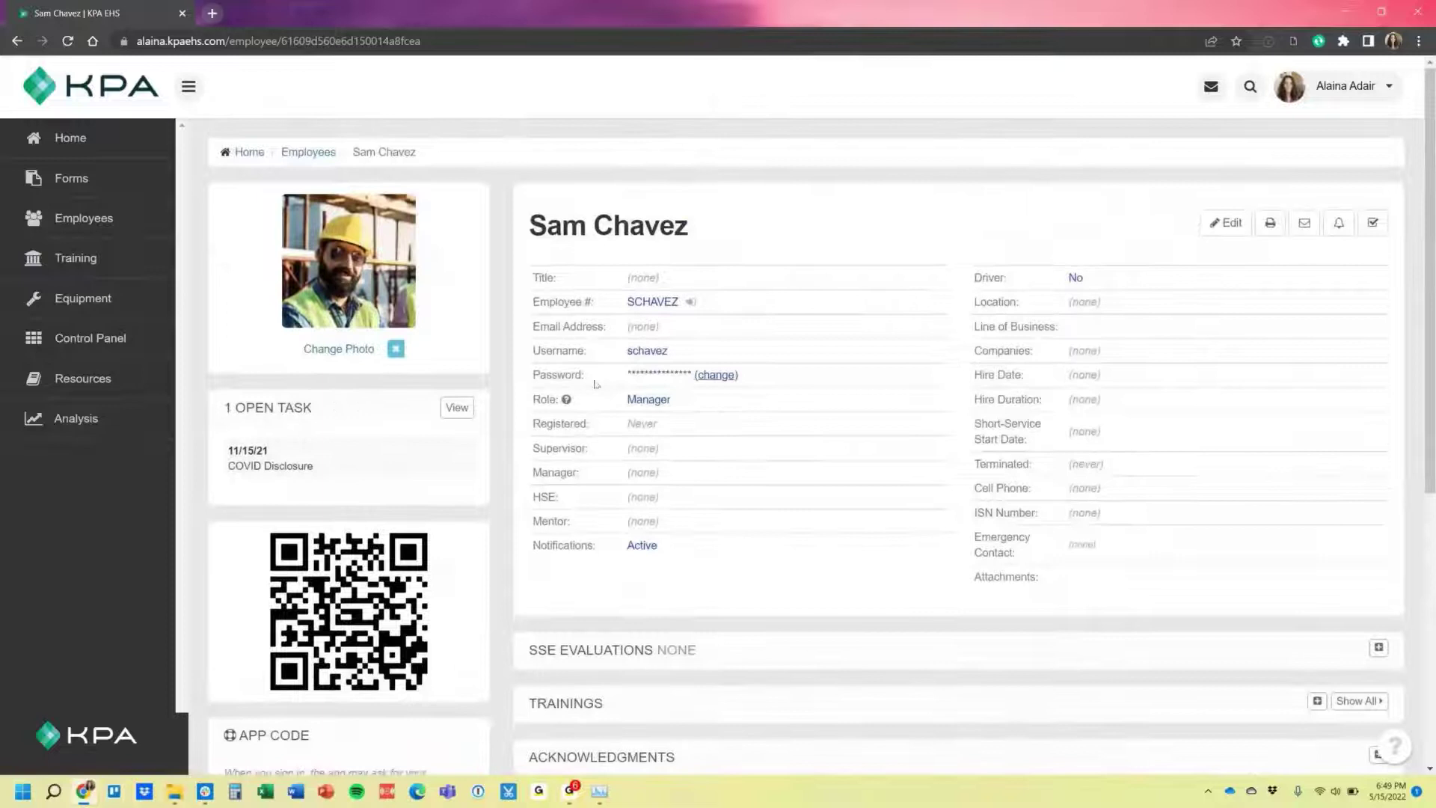
Save the employee's new email address, then preview the Send Welcome Email page.
left_click(1215, 222)
left_click(687, 367)
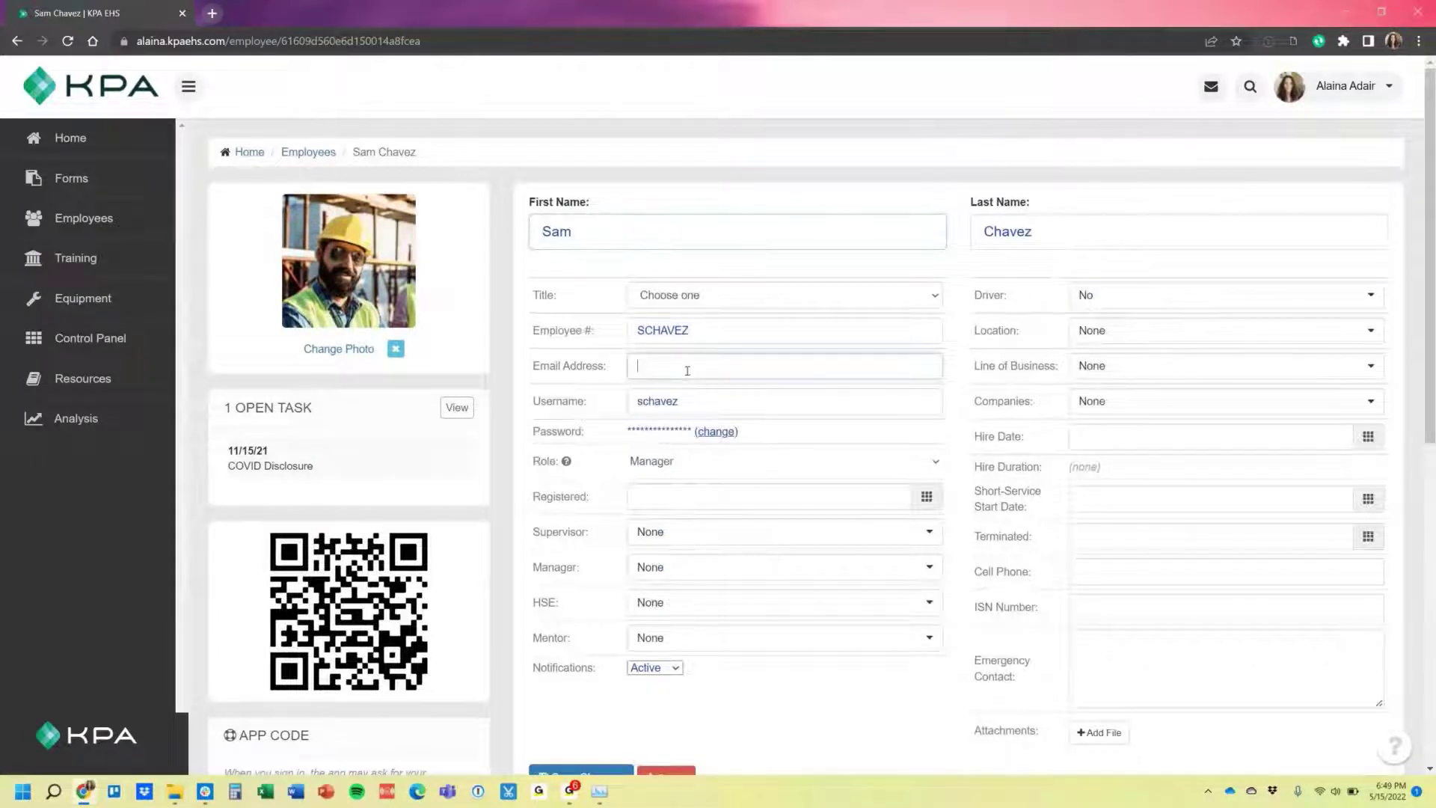
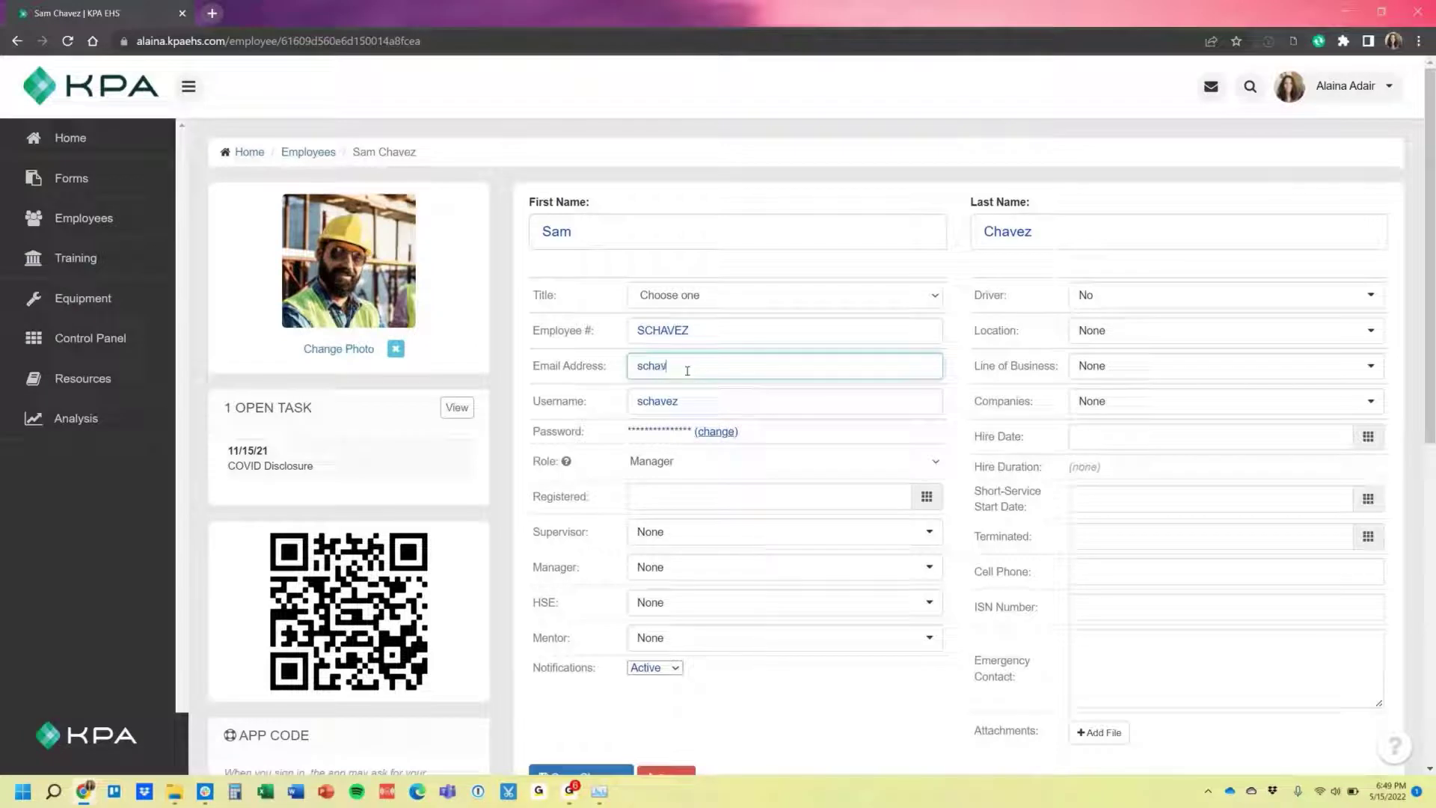
scroll(688, 370, "down", 1)
left_click(586, 704)
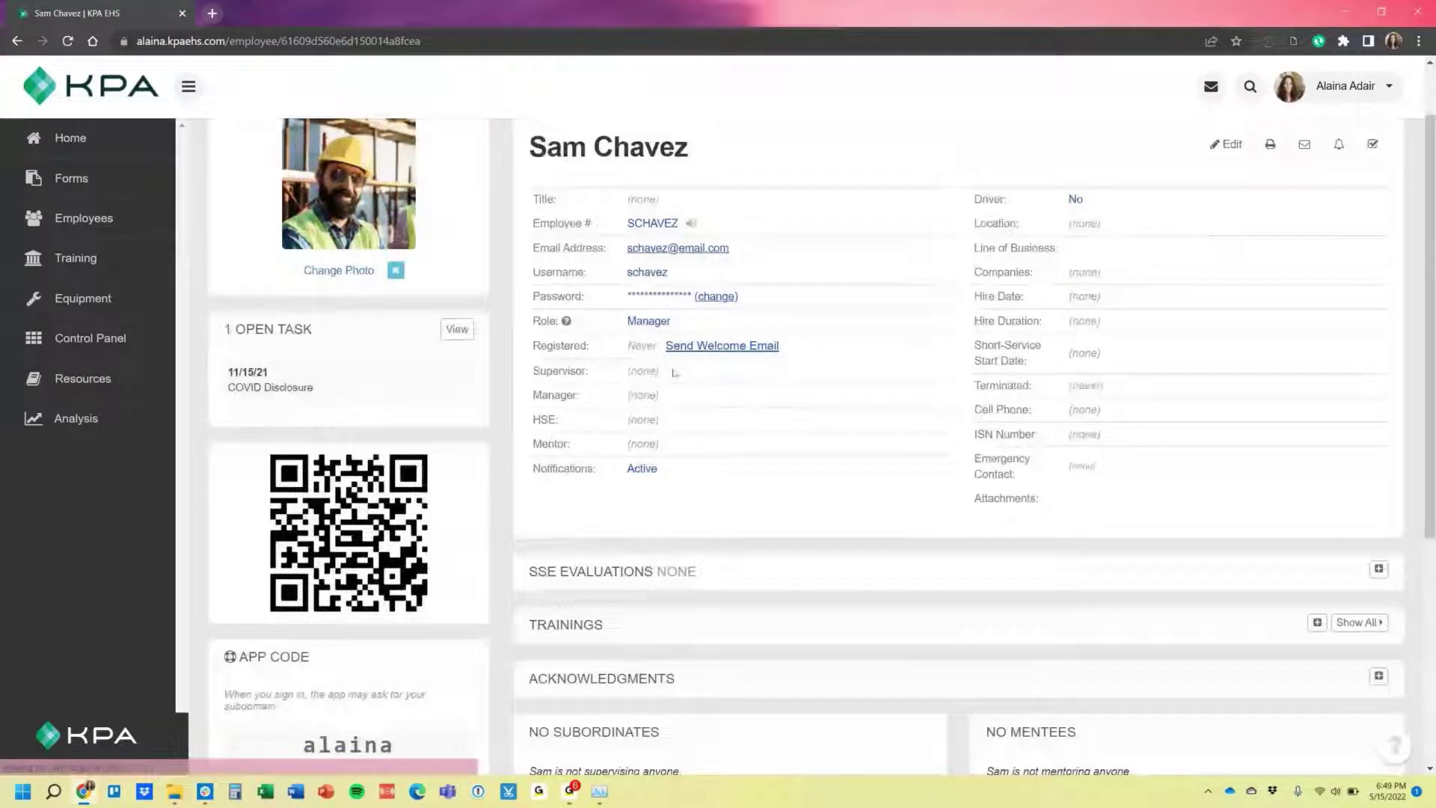
left_click(710, 347)
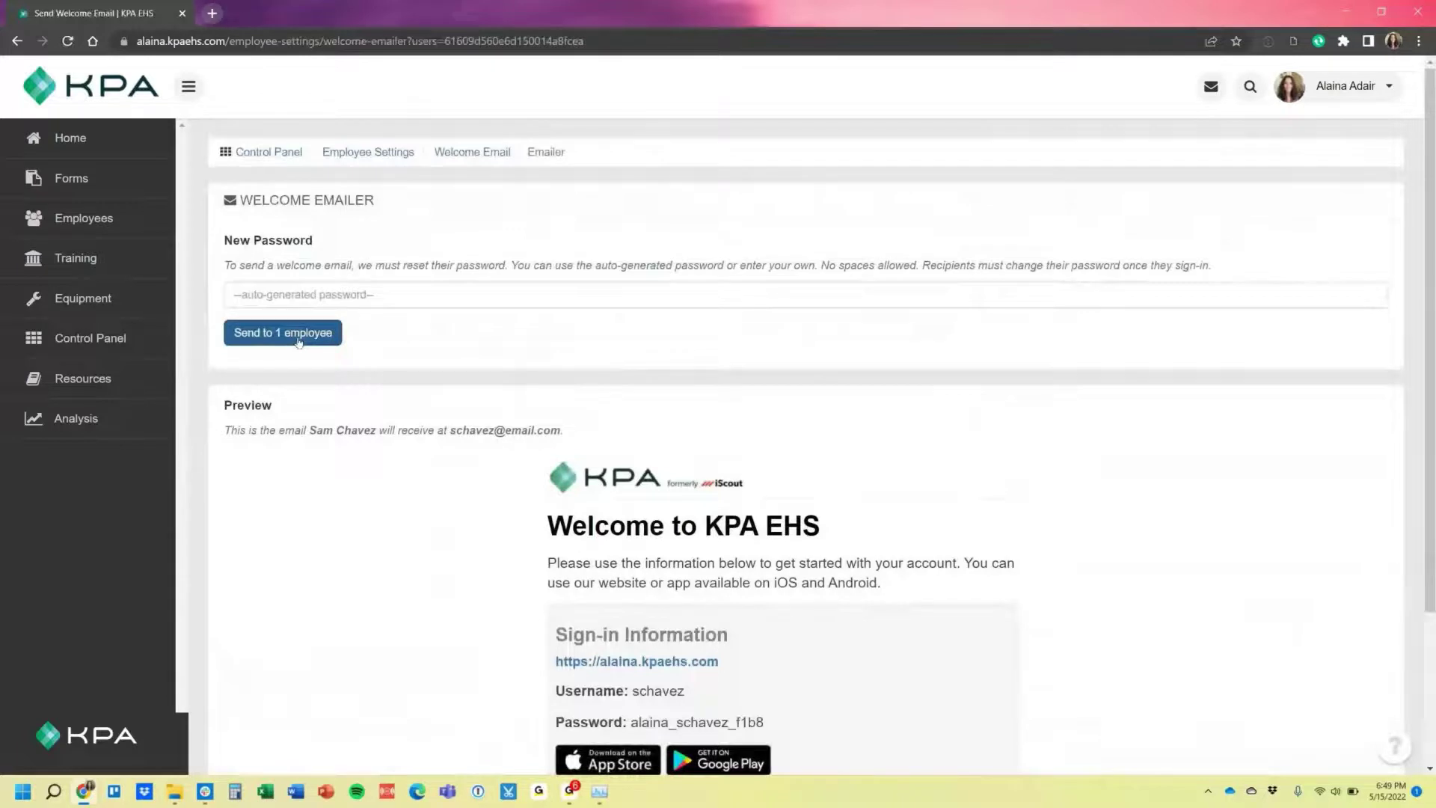
scroll(516, 677, "down", 2)
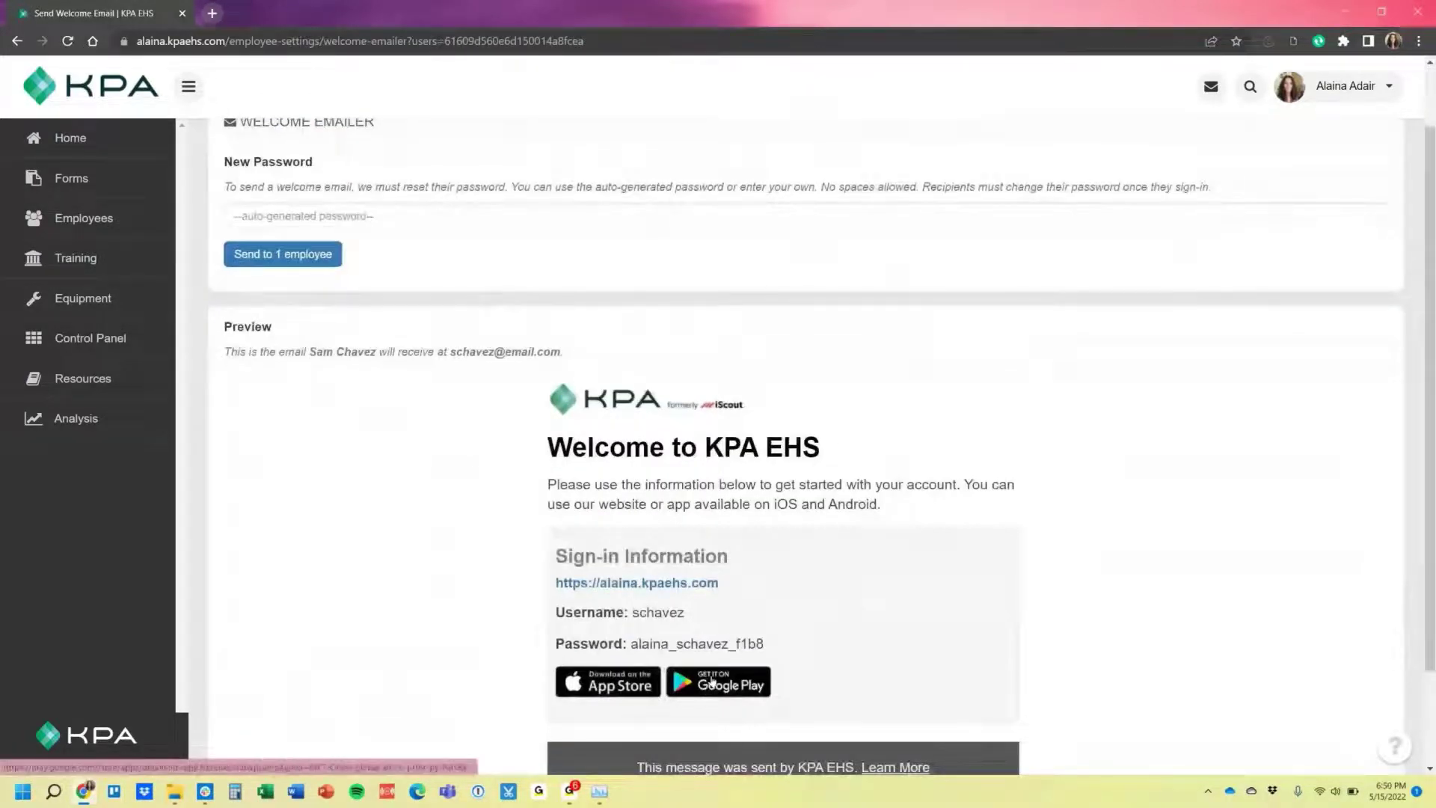
Start a new employee from the search list and enter their first name, last name and email.
left_click(73, 220)
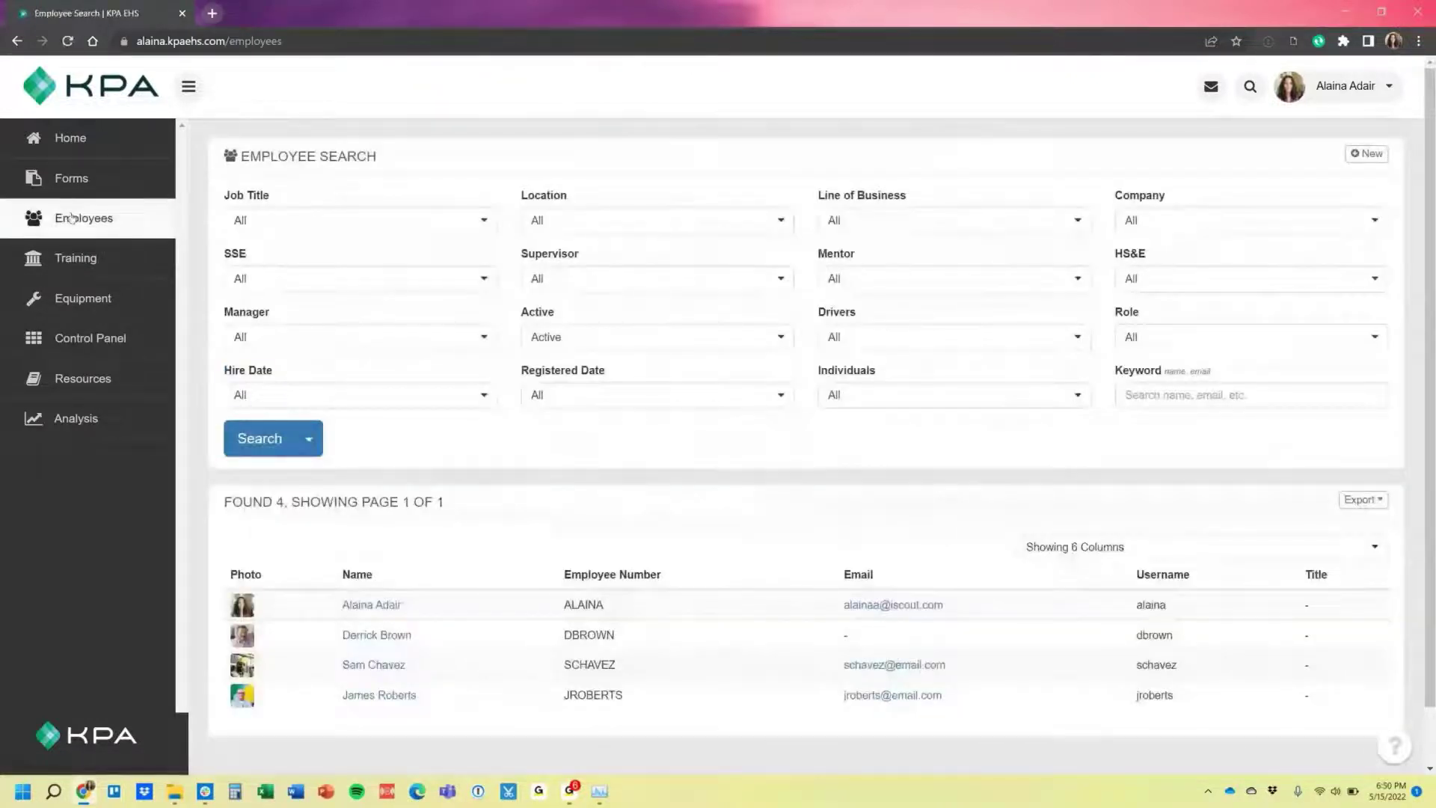
left_click(1370, 155)
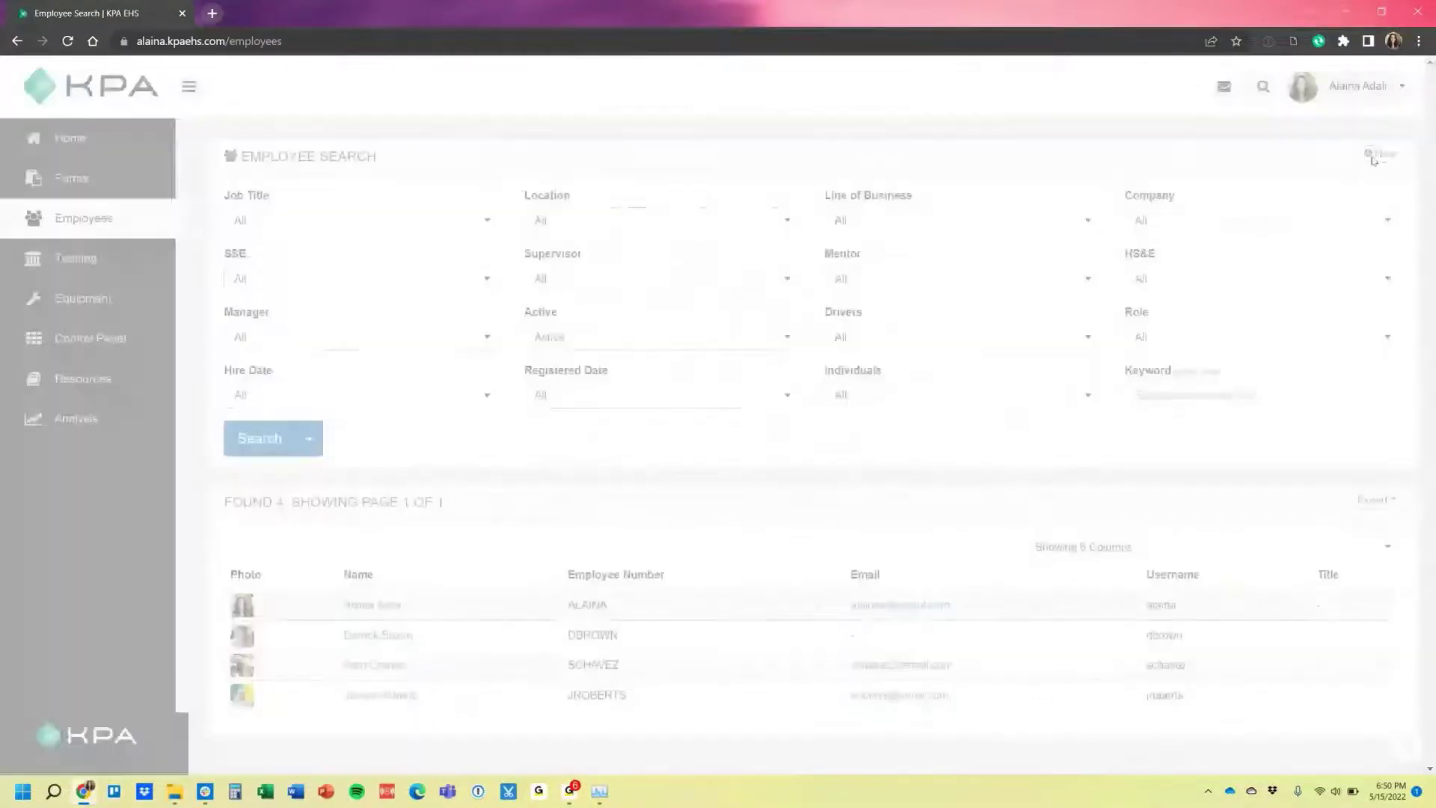
left_click(599, 297)
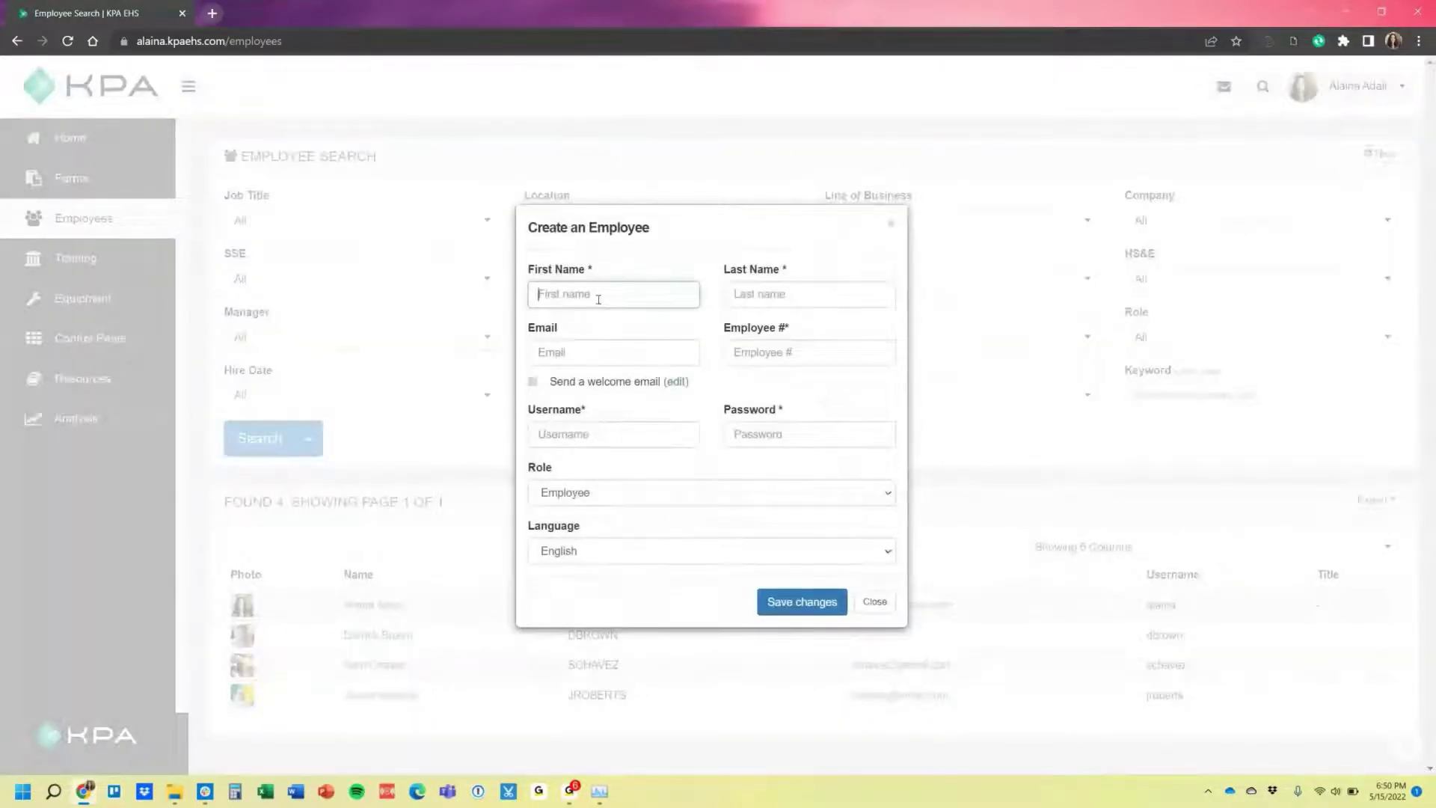
type("John")
key("Tab")
type("Smith")
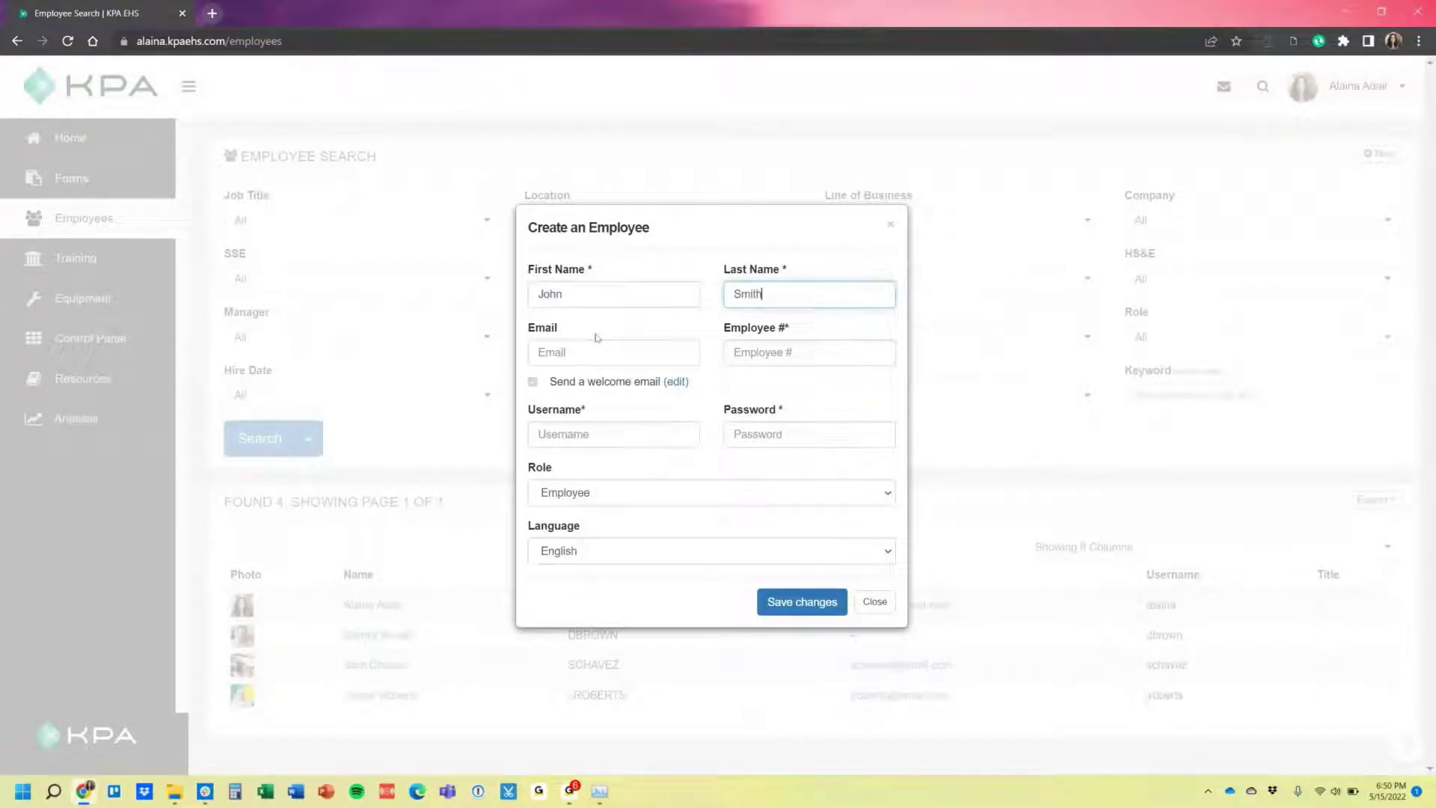
key("Tab")
type("j")
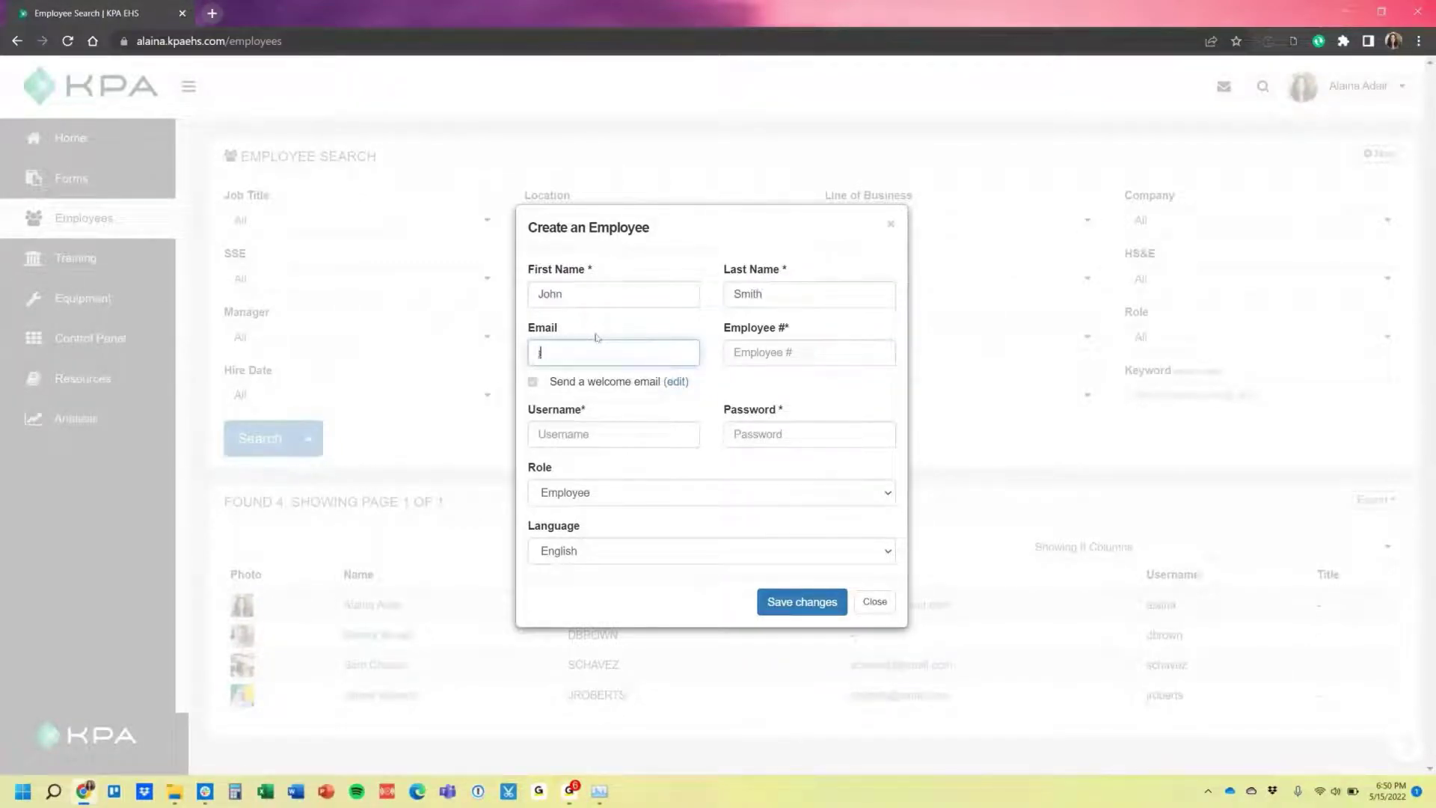
type("smith@email.com")
Leave the email field and toggle the welcome email option off and back on.
key("Tab")
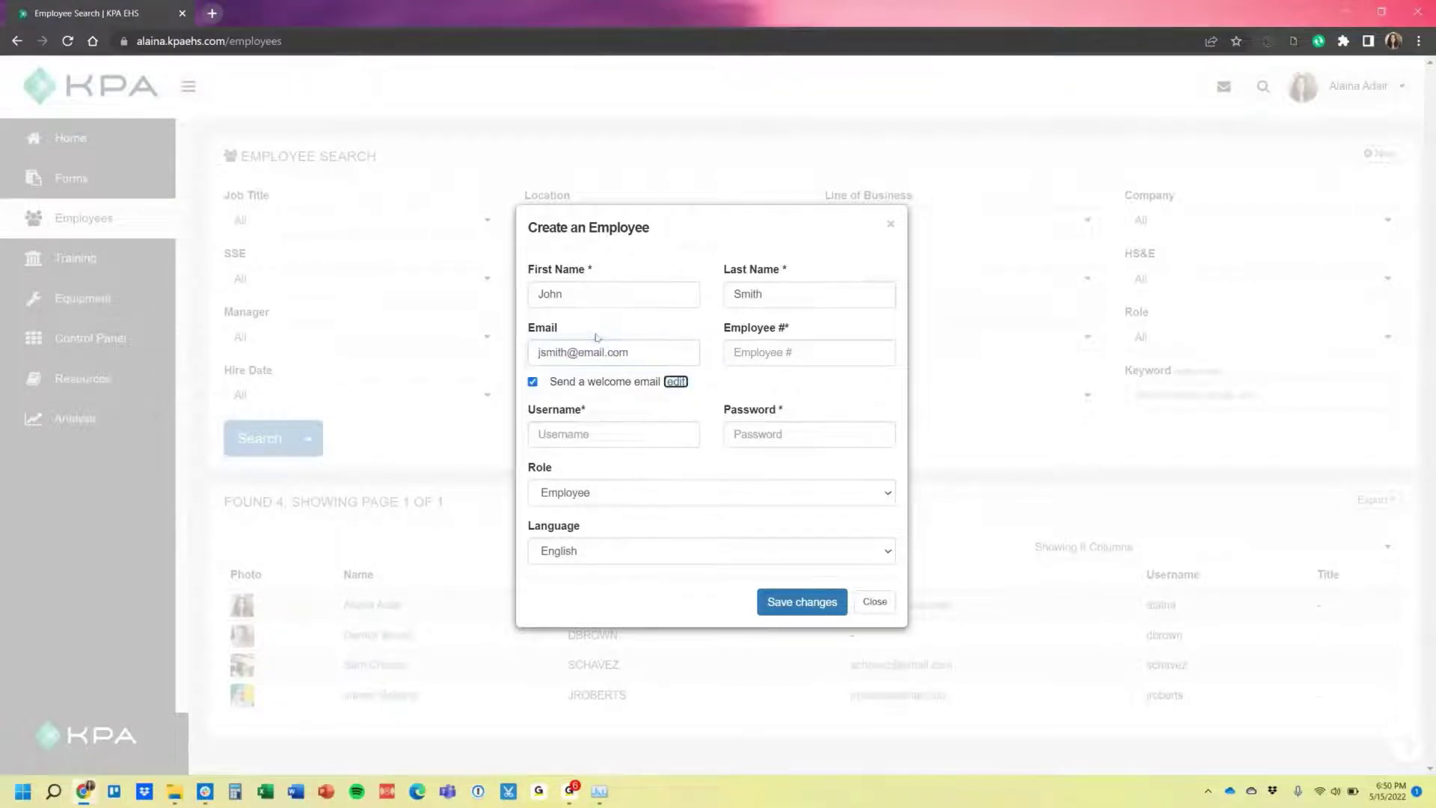
key("Tab")
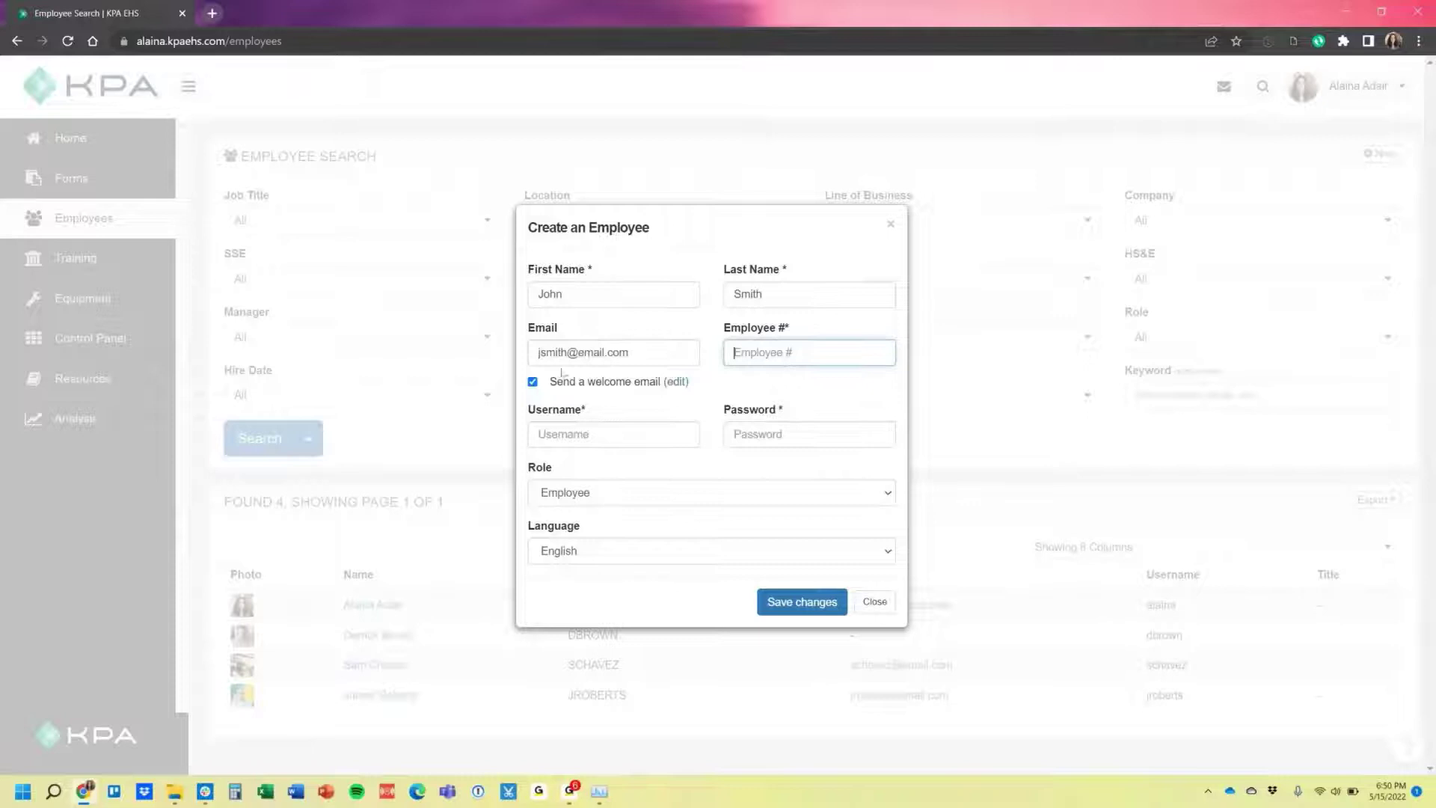
left_click(533, 382)
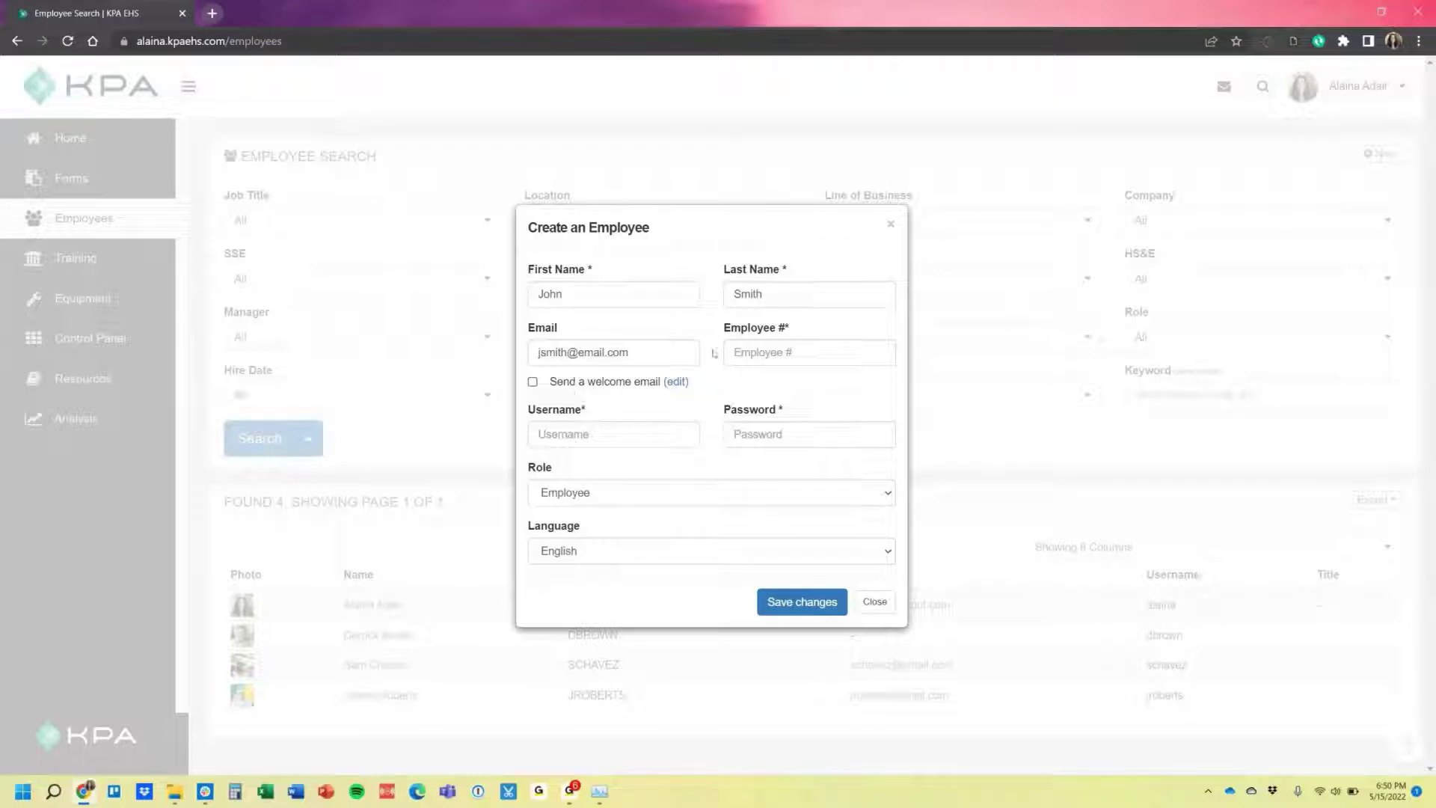
left_click(599, 389)
Fill in the new employee's employee number, username and account password.
left_click(752, 362)
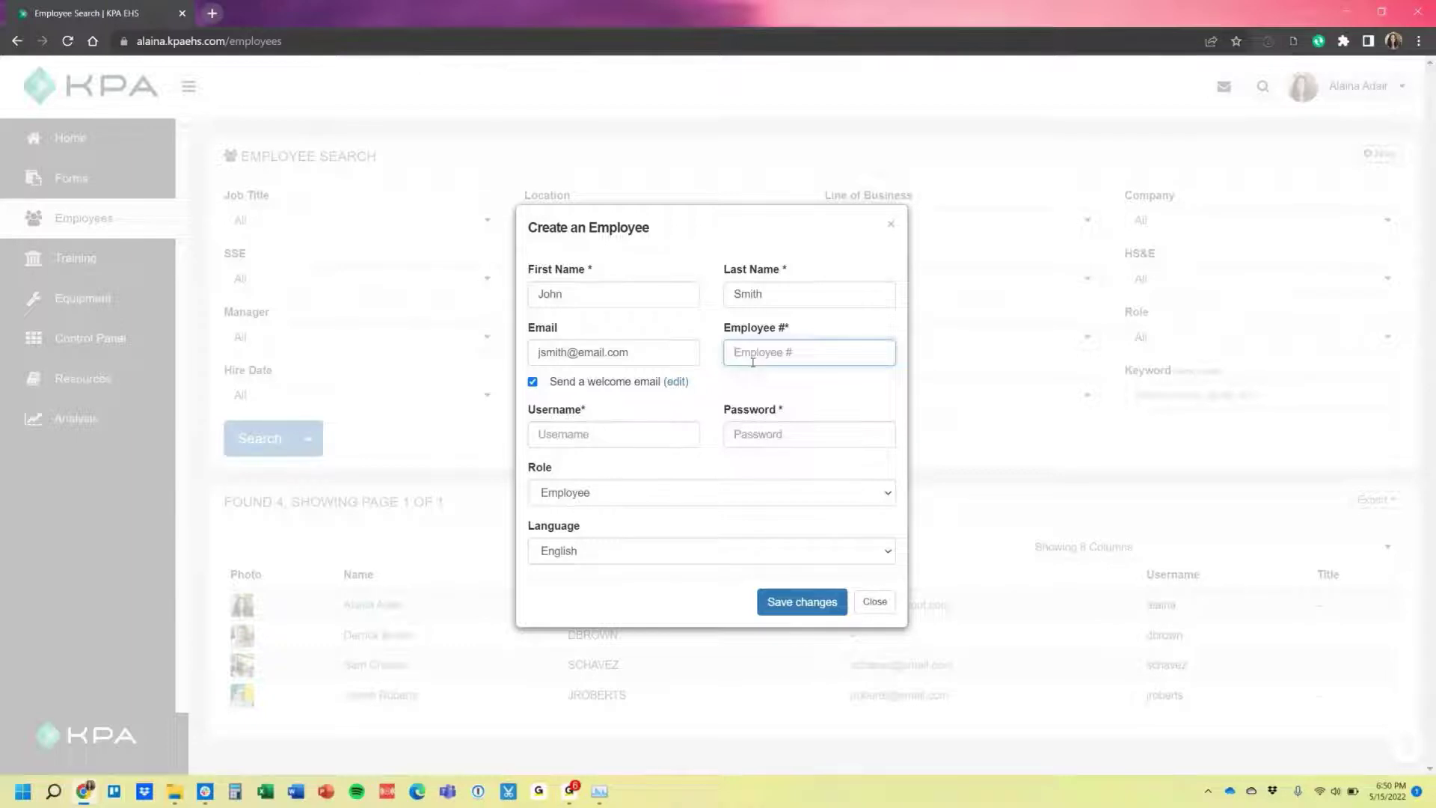
type("JSMITHOHN-")
key("BackSpace")
key("BackSpace")
key("BackSpace")
type("_")
key("BackSpace")
key("BackSpace")
key("BackSpace")
key("BackSpace")
key("BackSpace")
type("J")
left_click(628, 435)
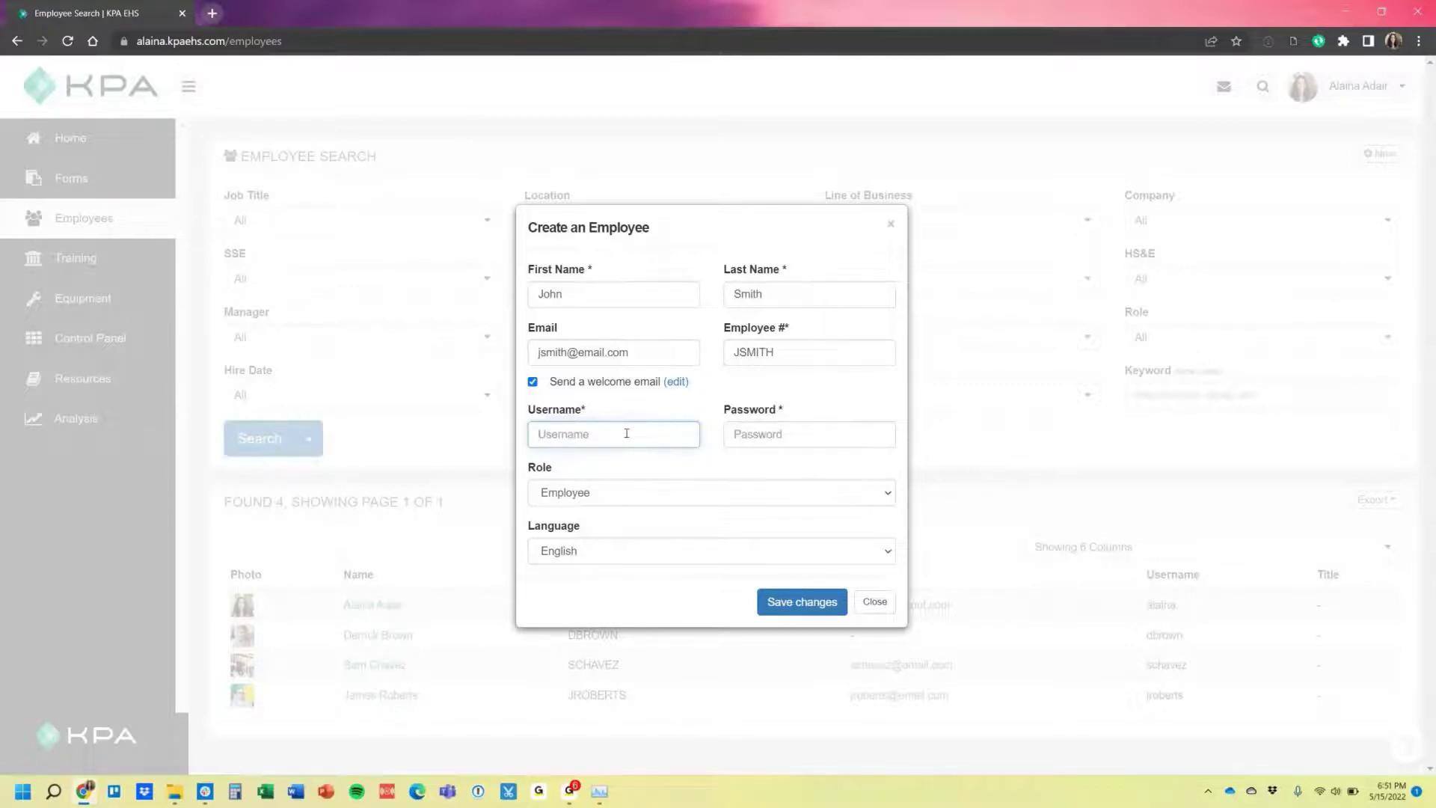
key("Tab")
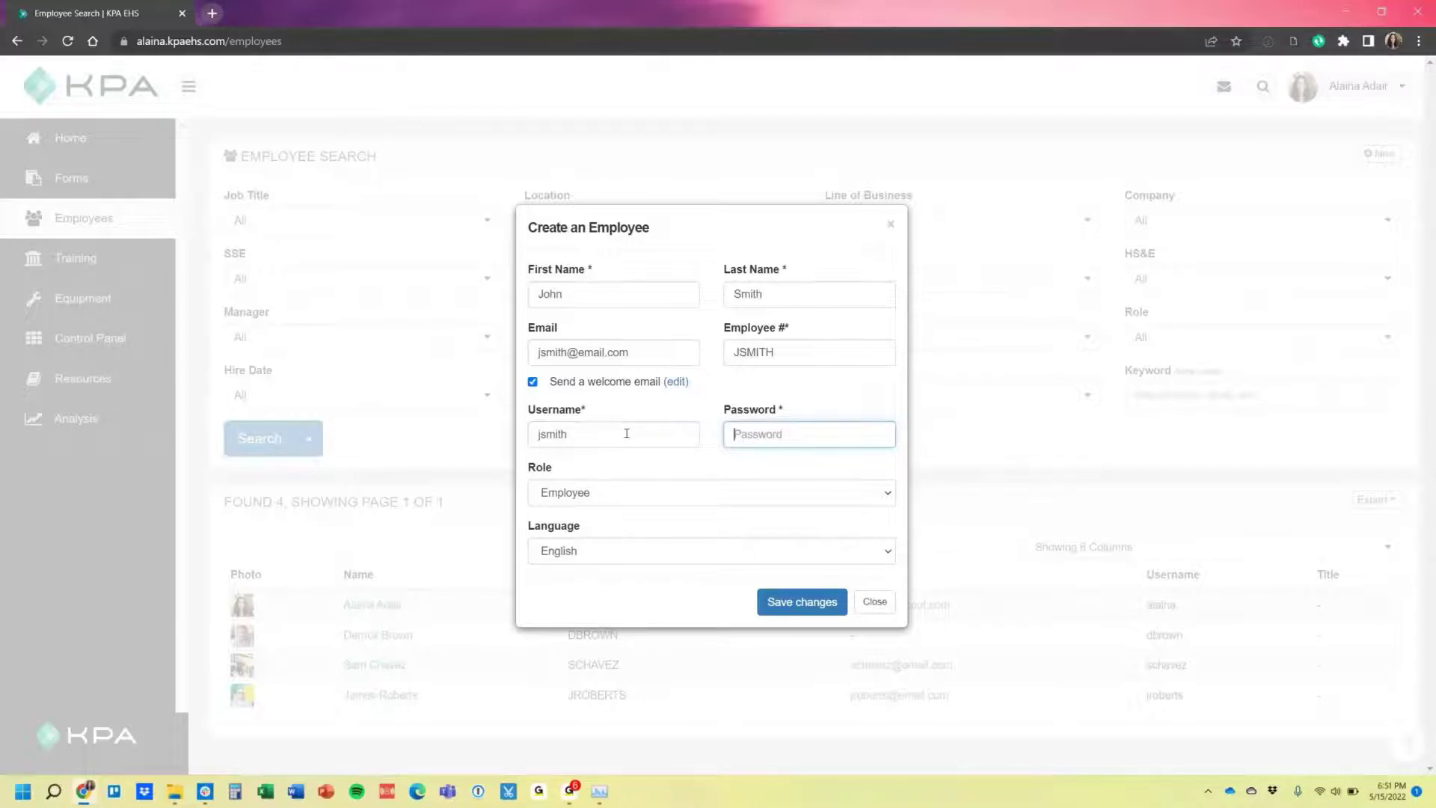
Set the new employee's role to Manager and keep English as the language.
left_click(576, 503)
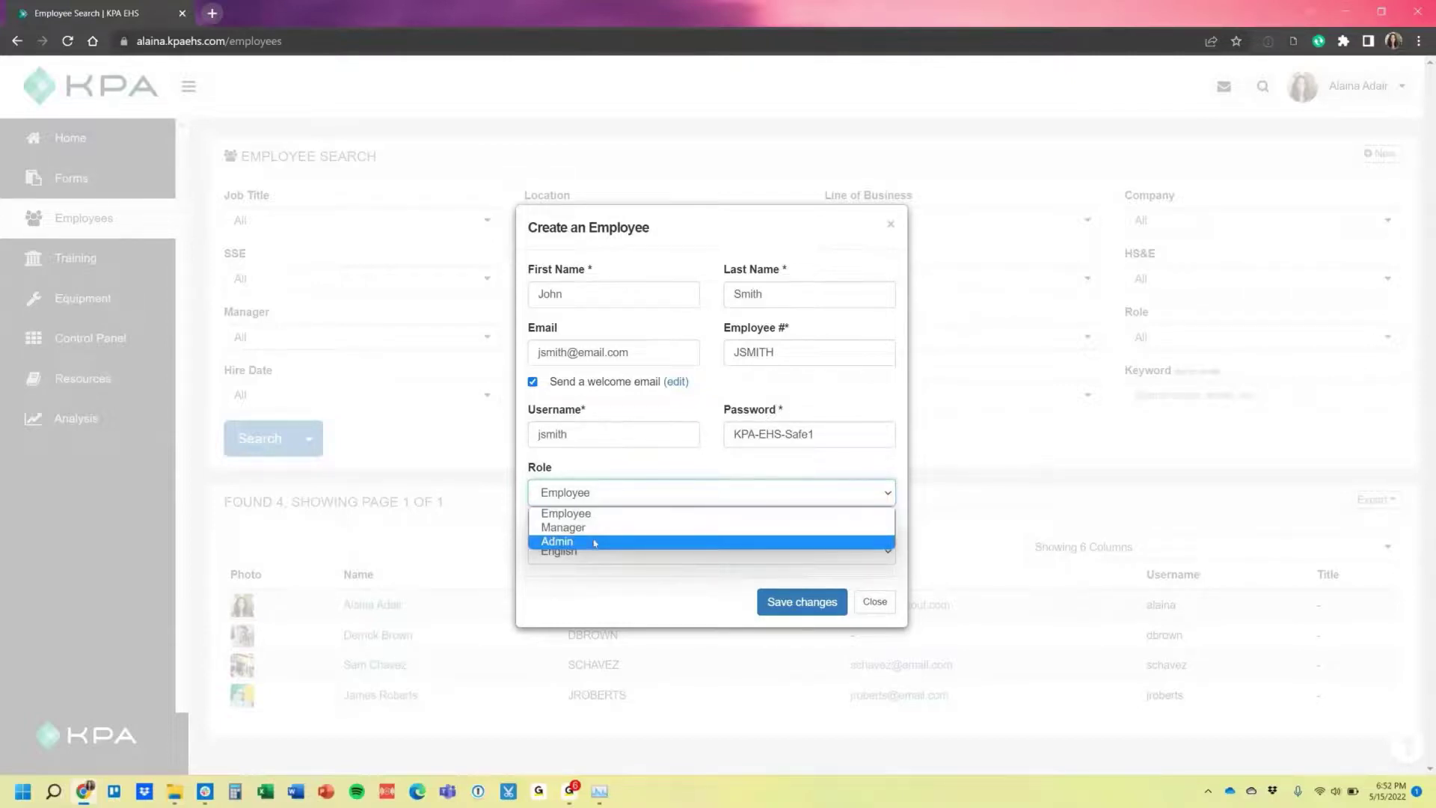
left_click(595, 527)
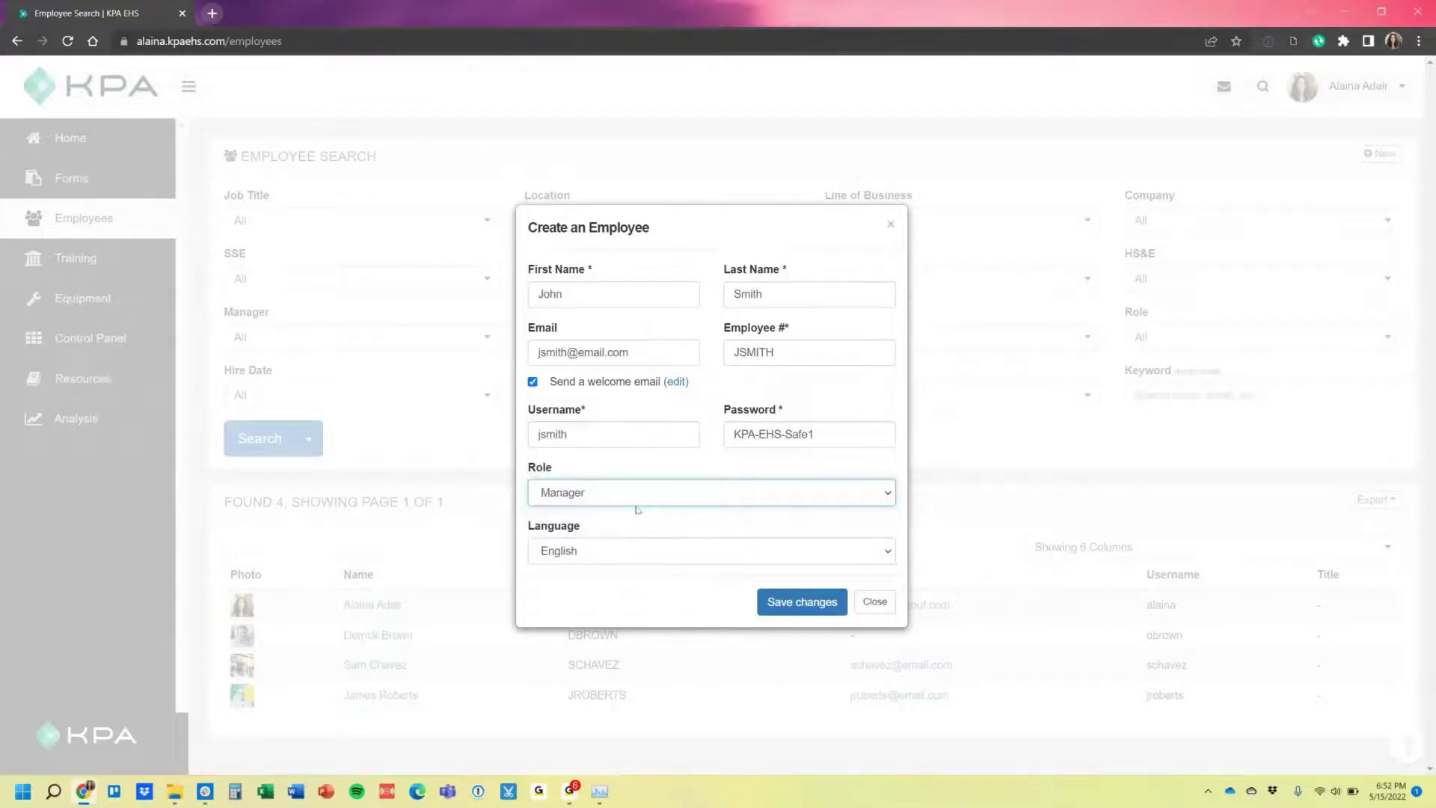
left_click(596, 551)
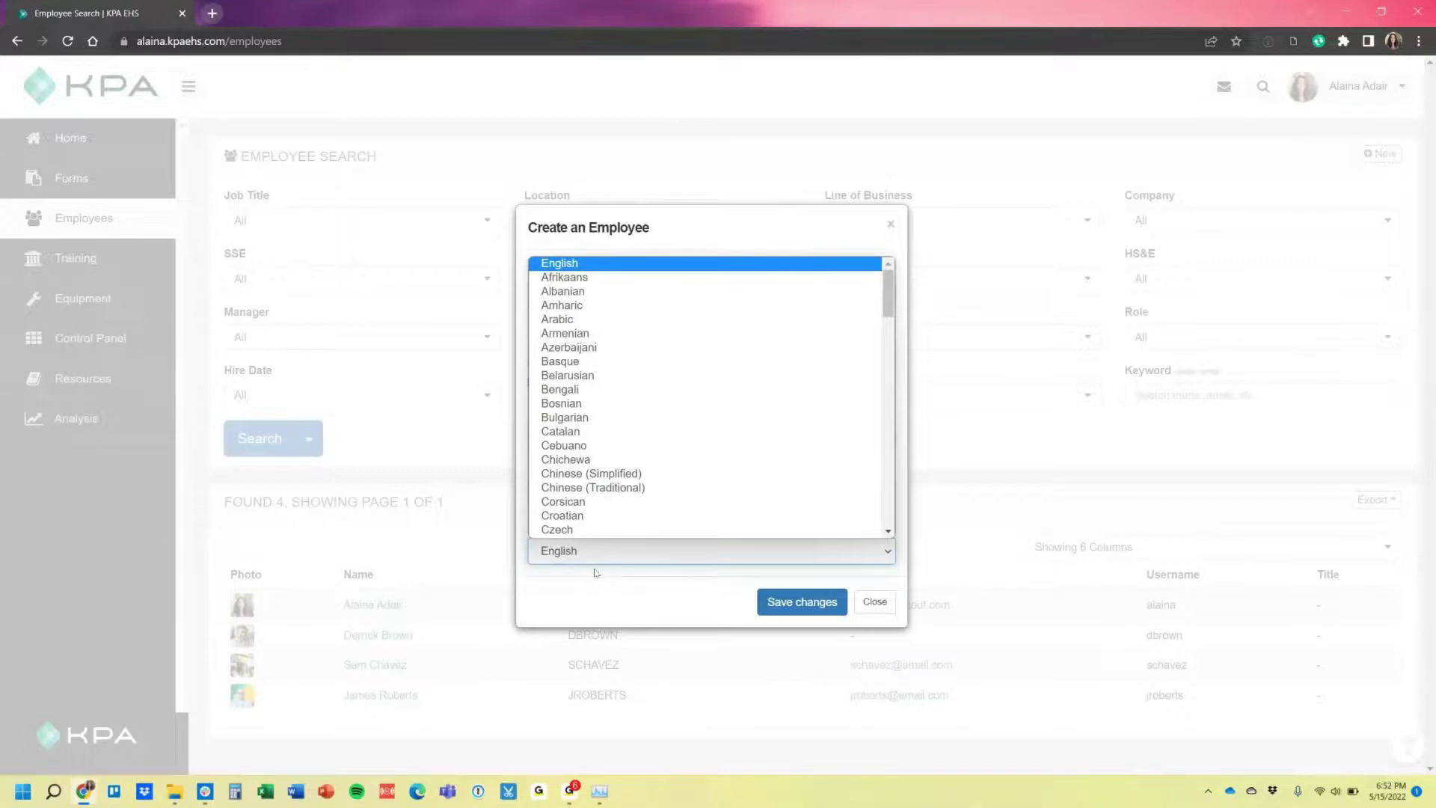
left_click(595, 573)
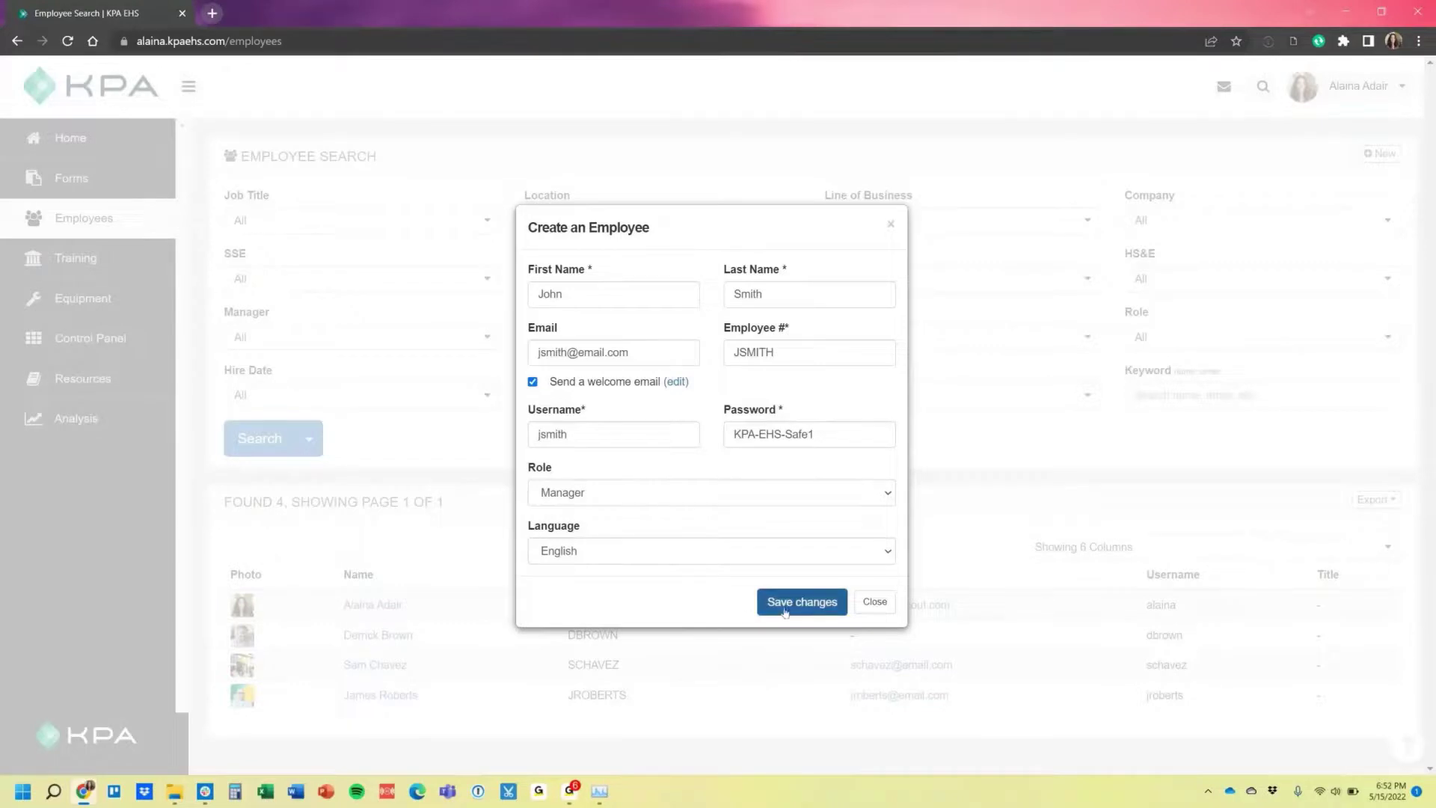
Turn off the welcome email, save the new Manager account, and open its profile.
left_click(533, 382)
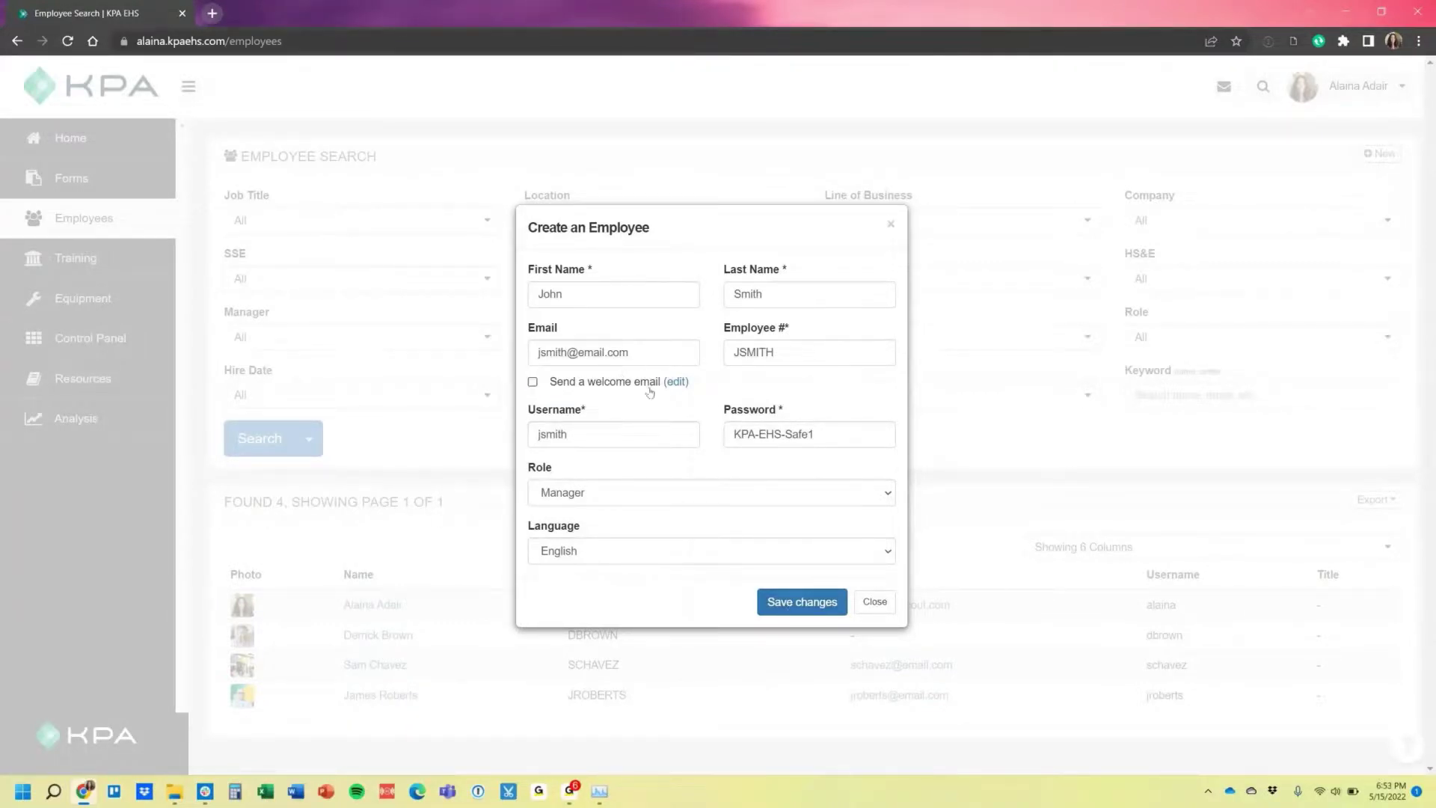
left_click(814, 615)
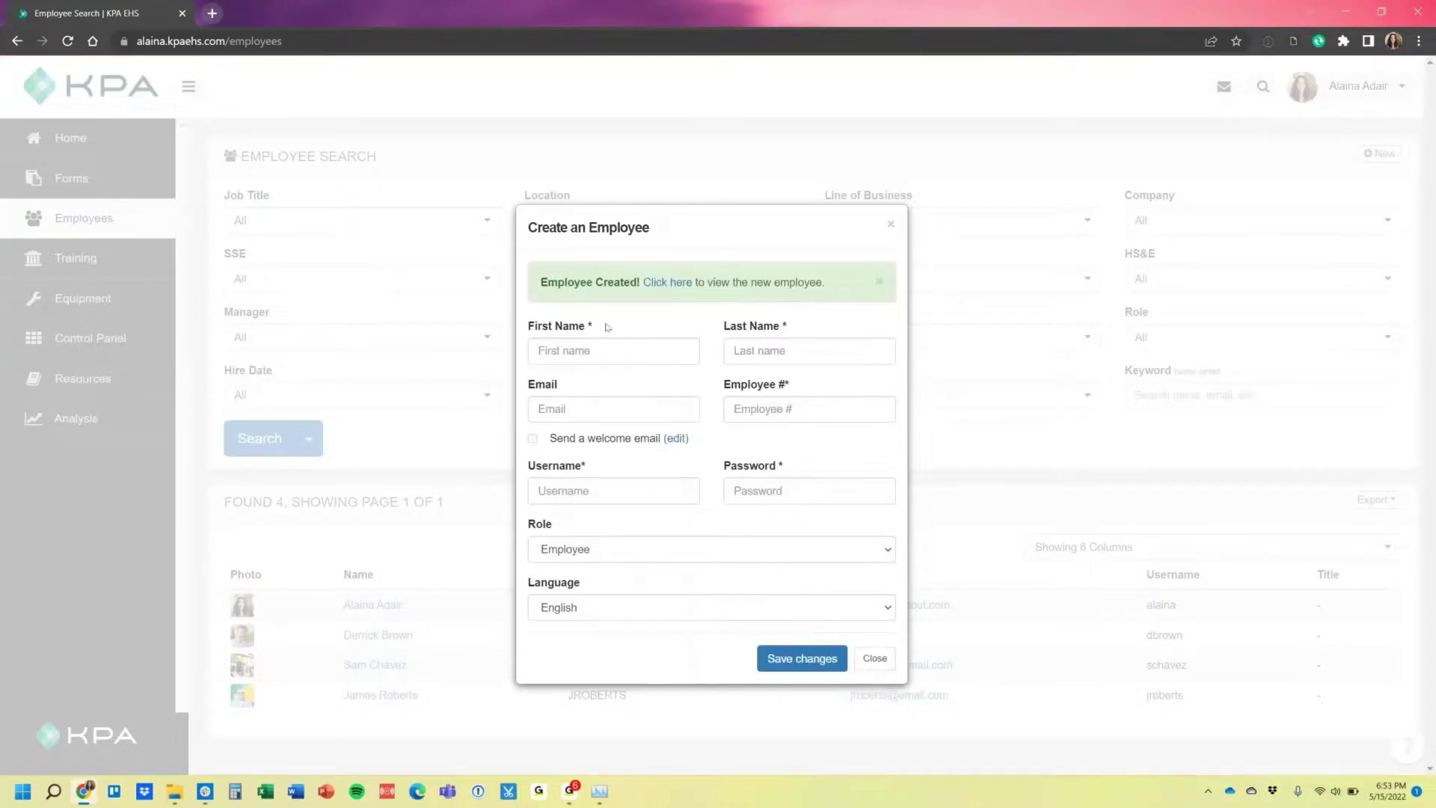
left_click(667, 293)
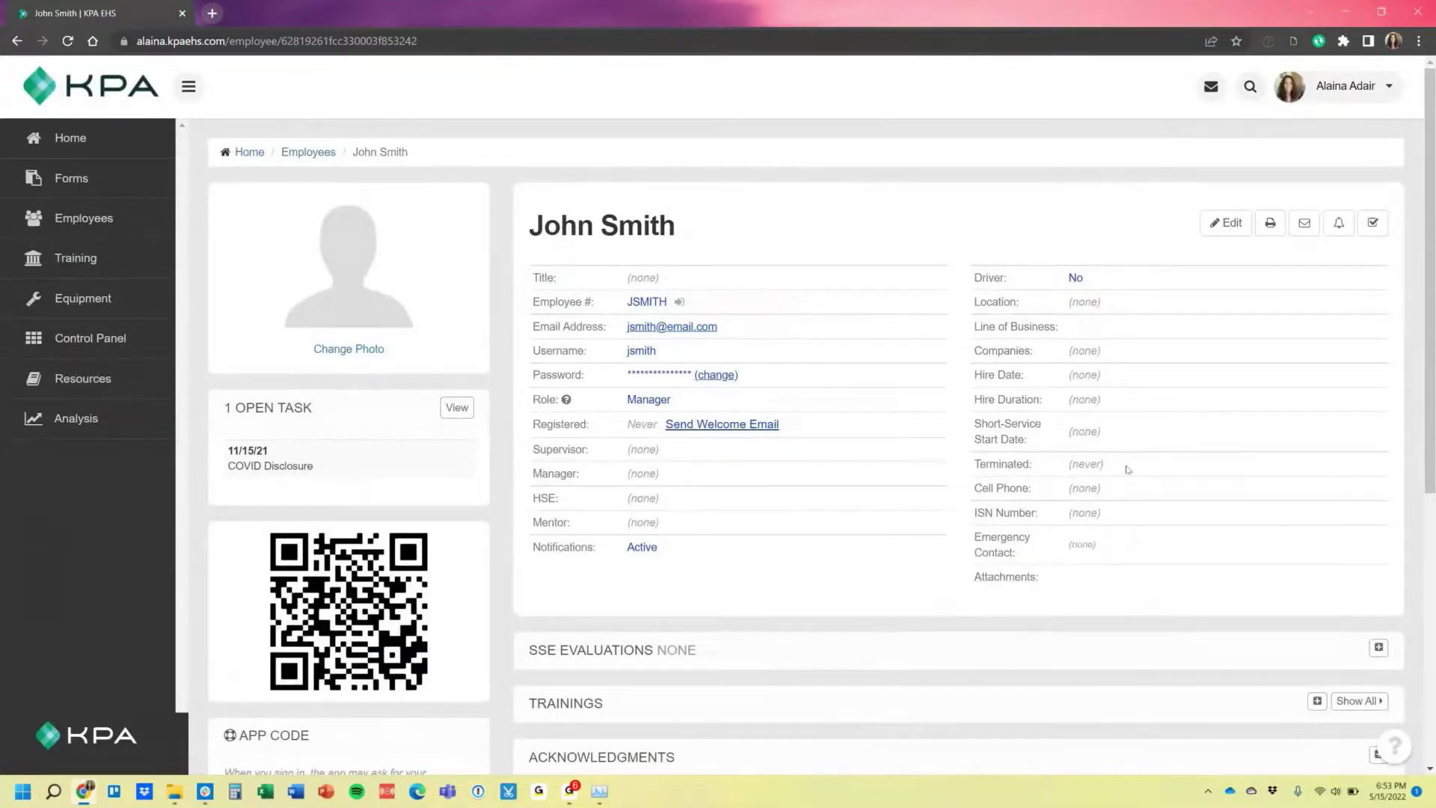
Set the new manager's termination date to May 15, 2022 and save.
left_click_drag(1116, 469, 970, 470)
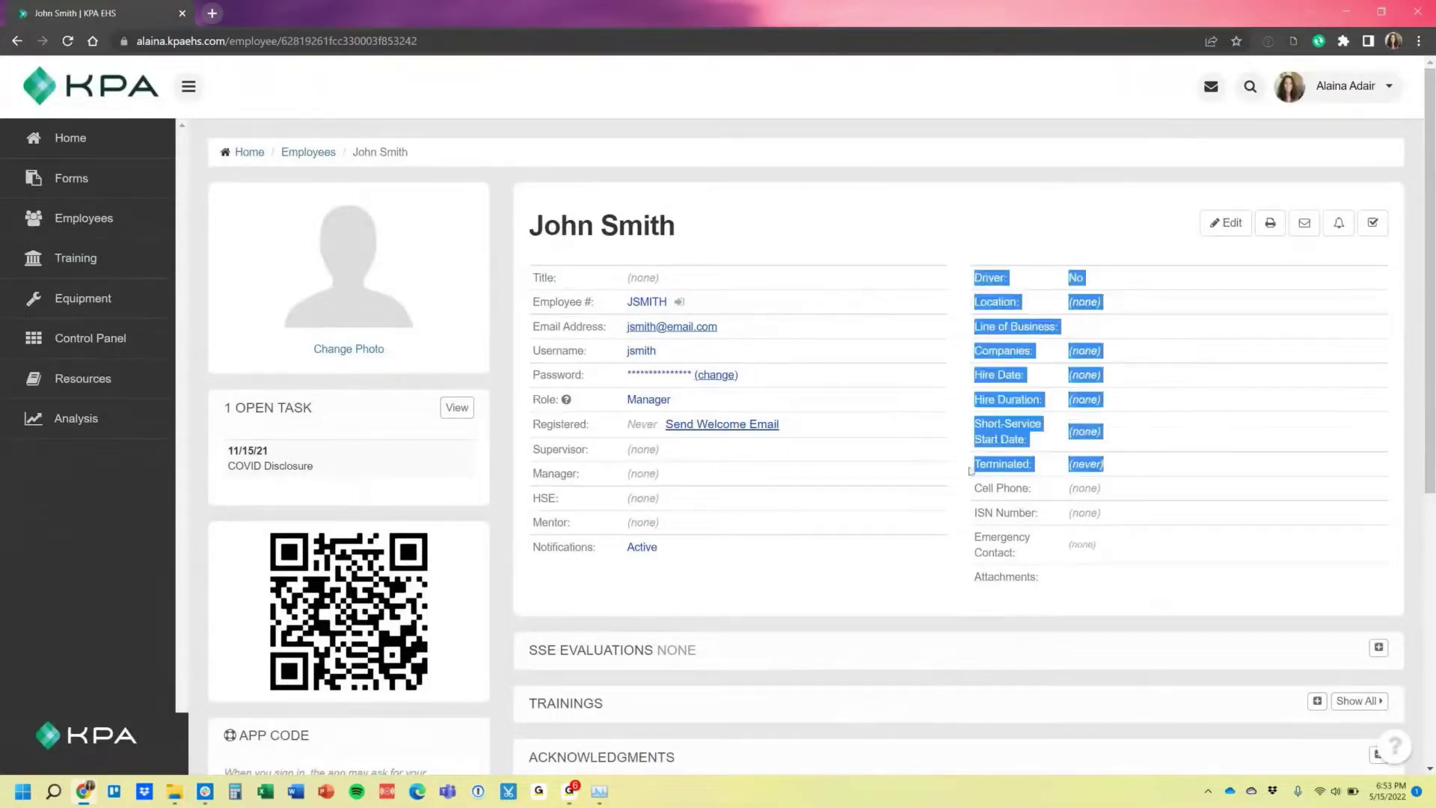
left_click(1091, 486)
left_click(1226, 223)
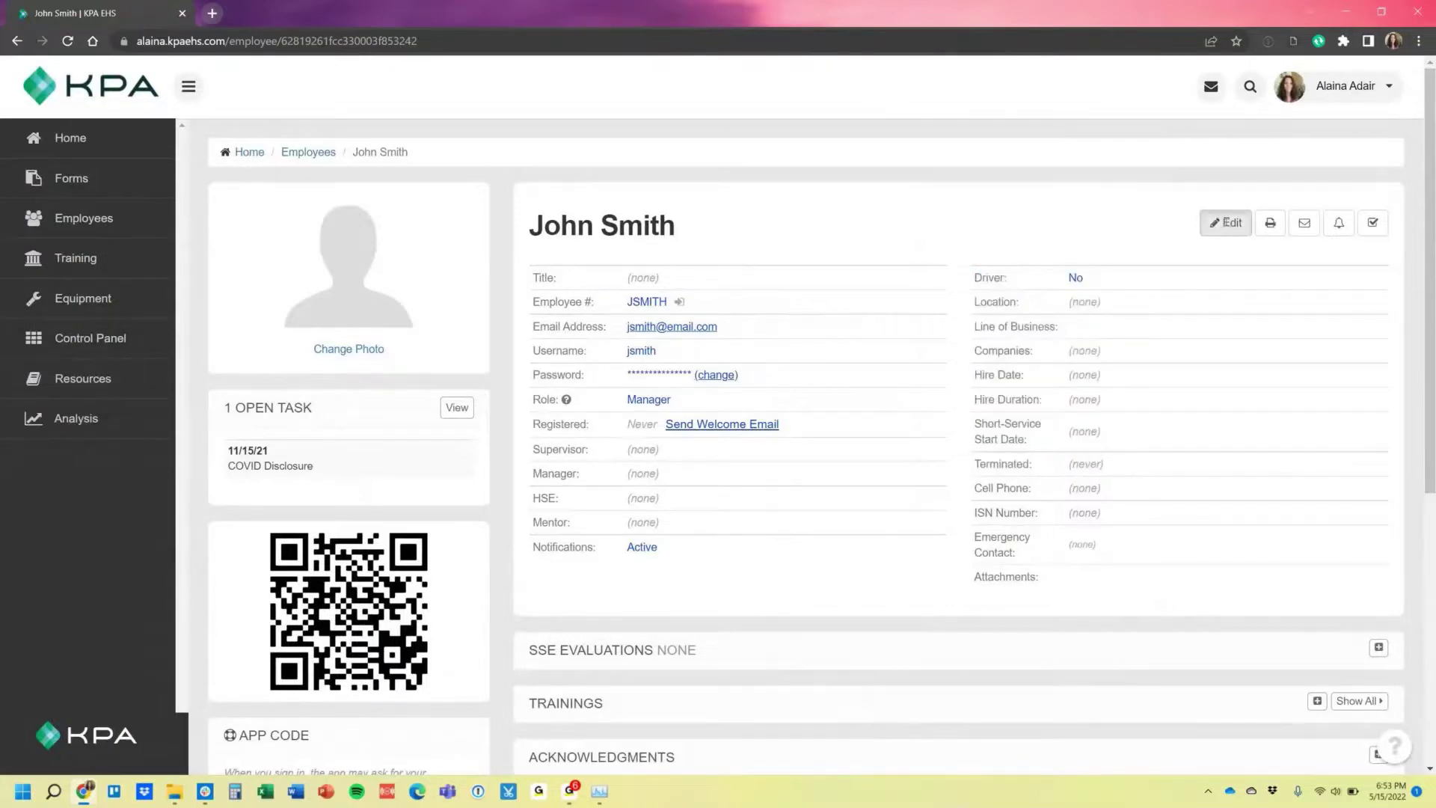
left_click(1126, 530)
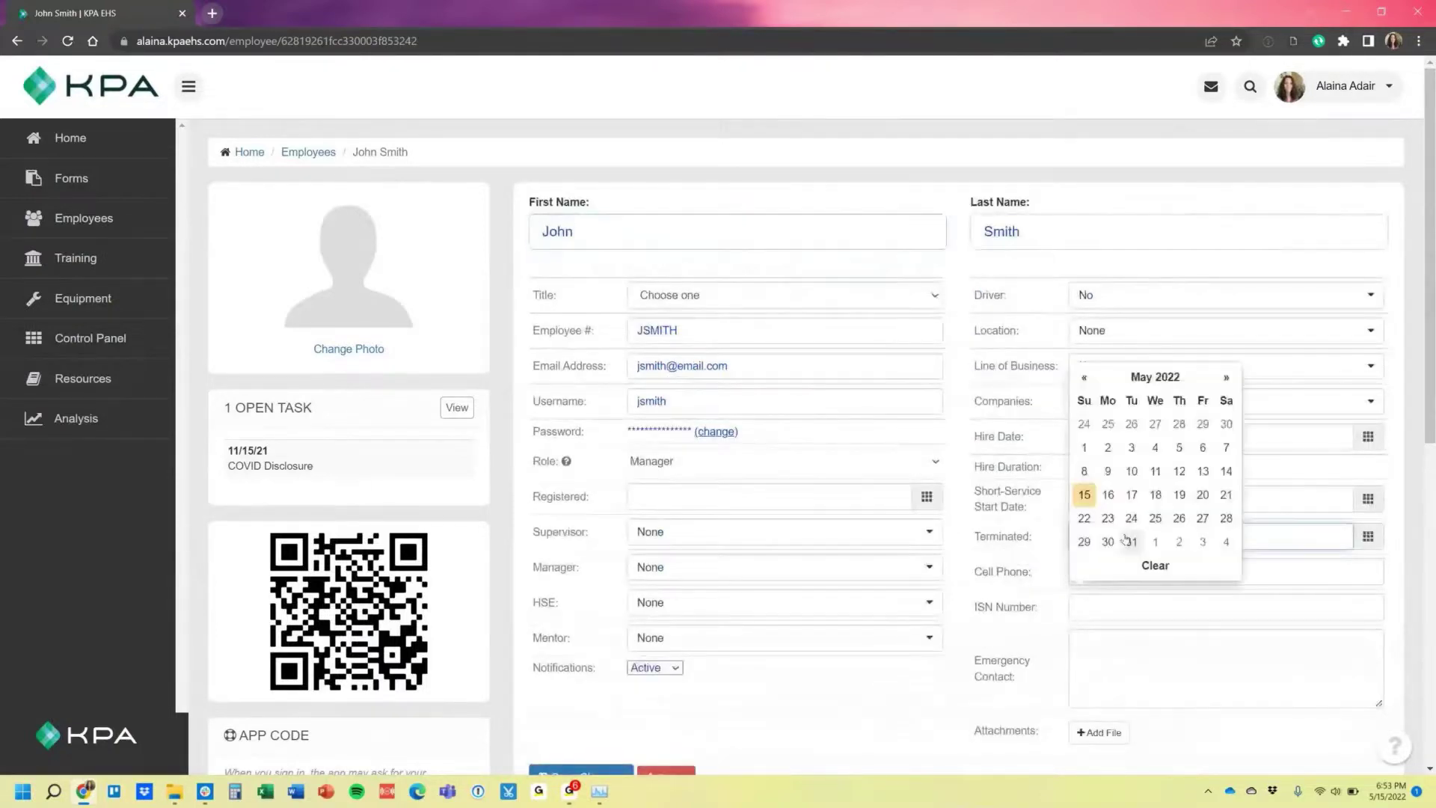
left_click(1084, 495)
scroll(748, 583, "down", 2)
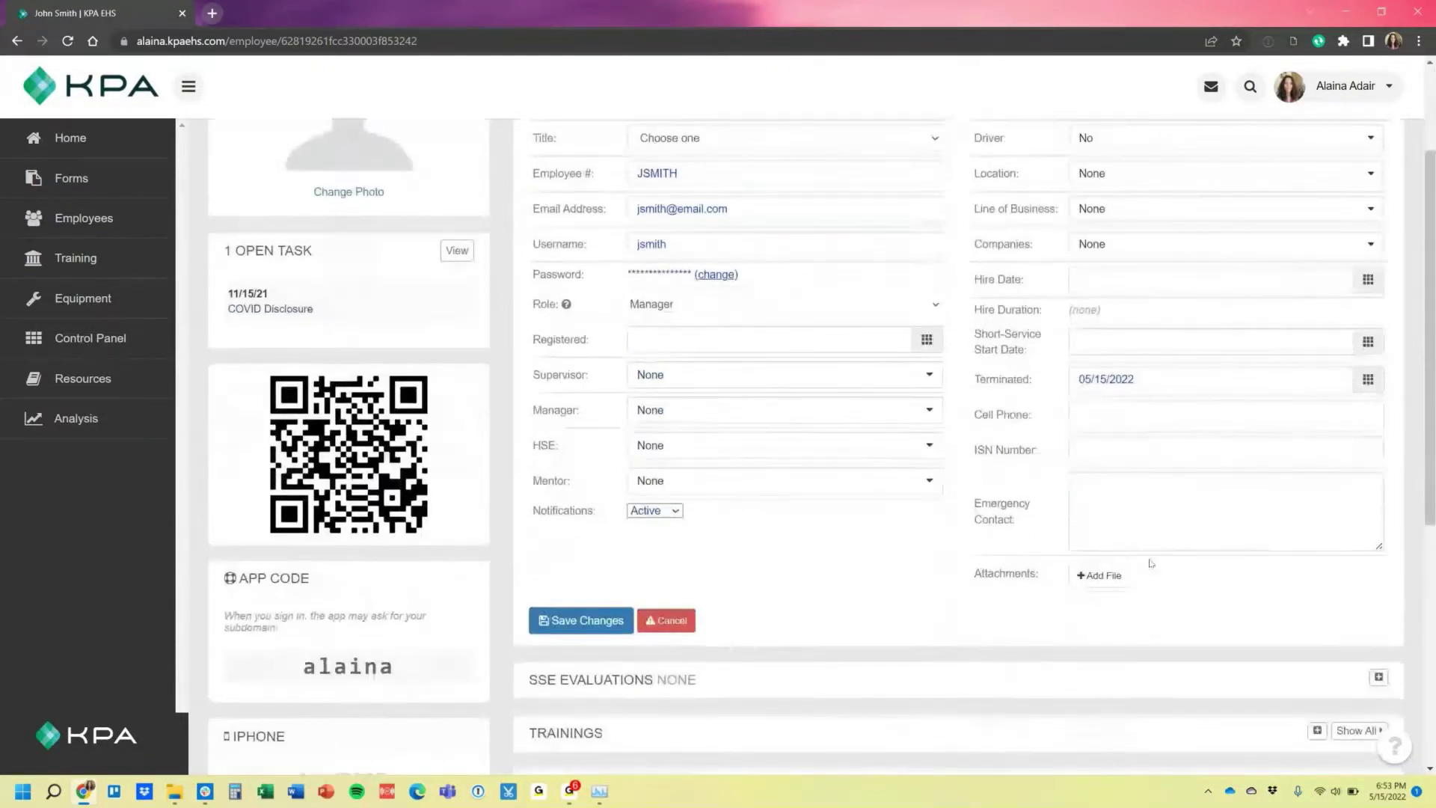
left_click(581, 630)
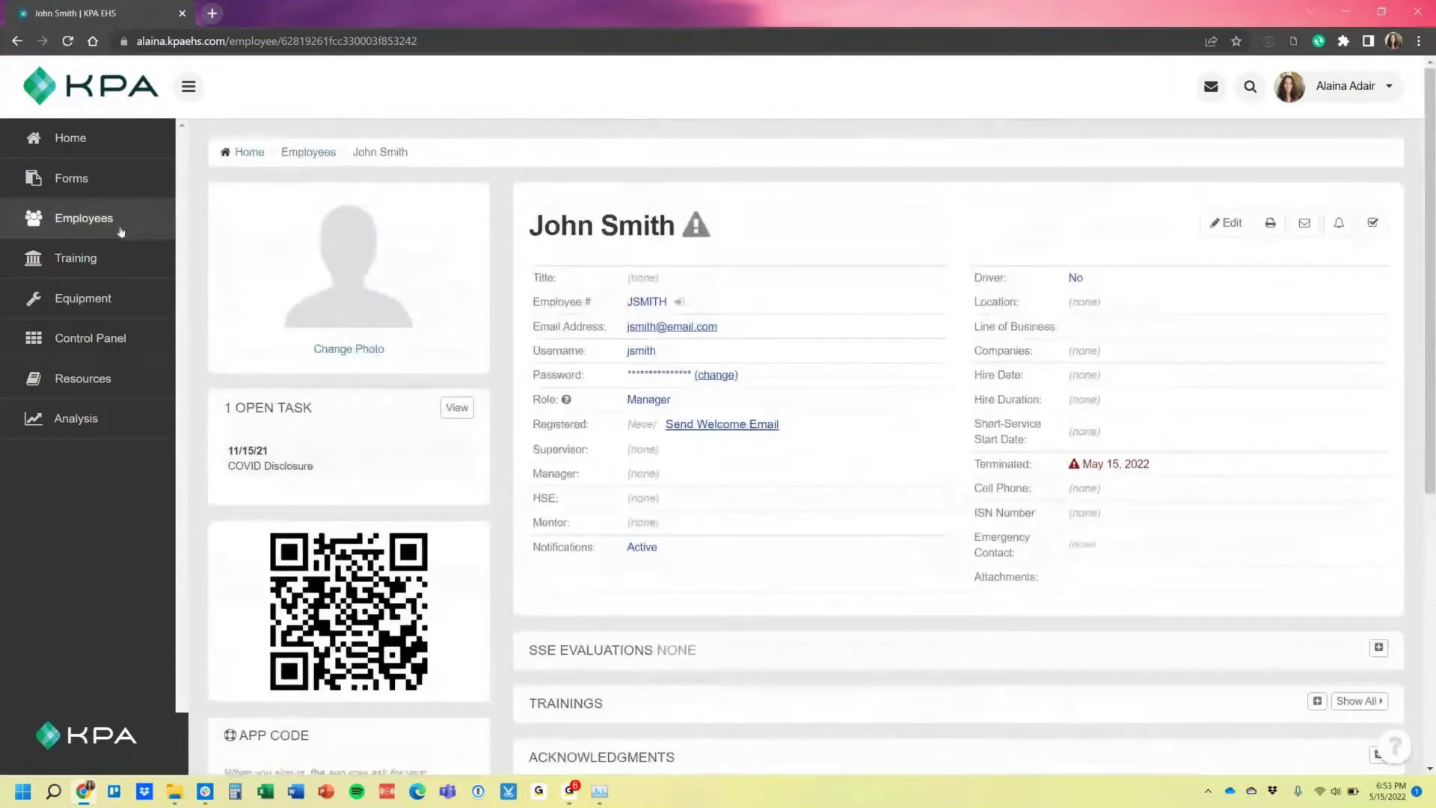
left_click(120, 232)
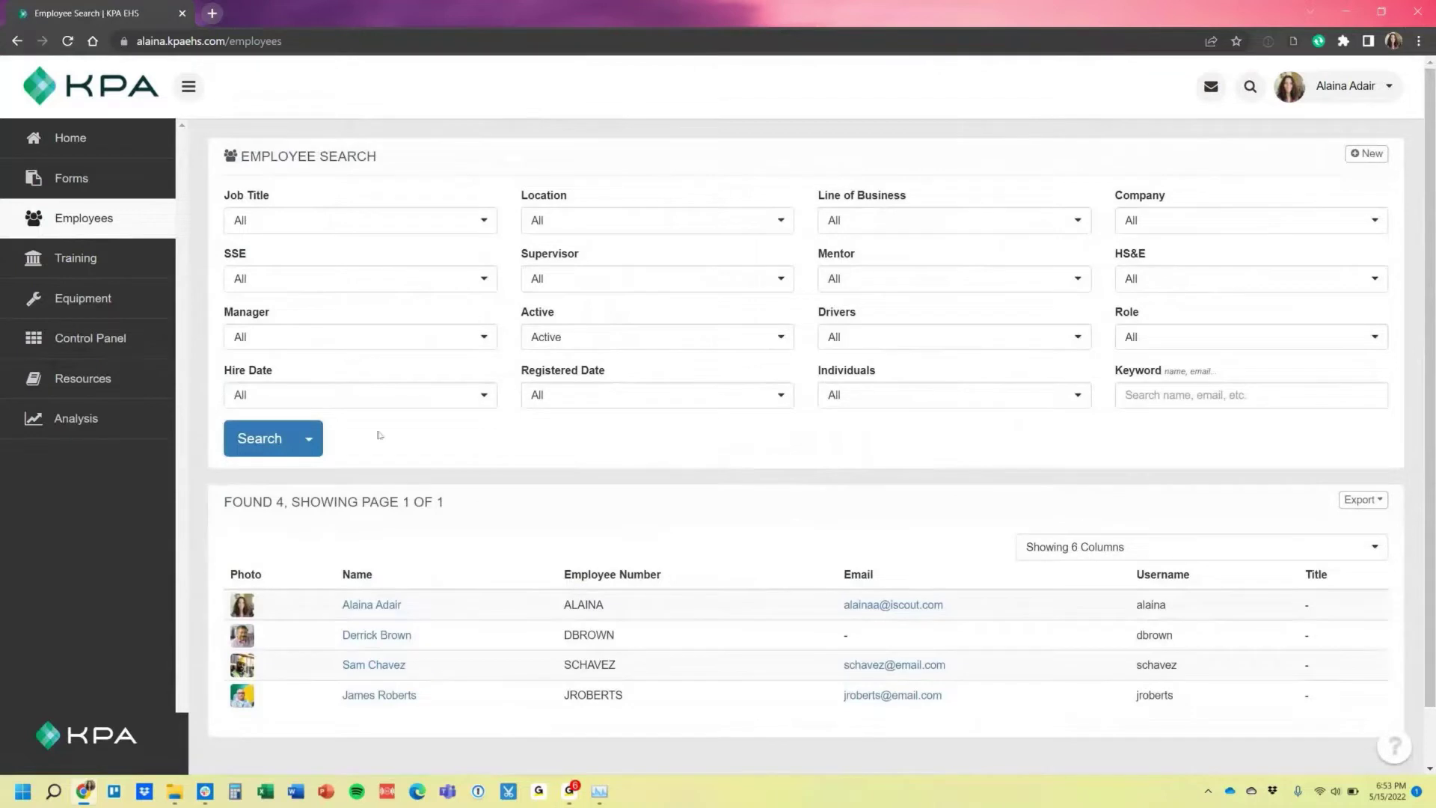
Filter to Terminated employees, open the new manager's profile, and enter then exit edit mode.
left_click(600, 332)
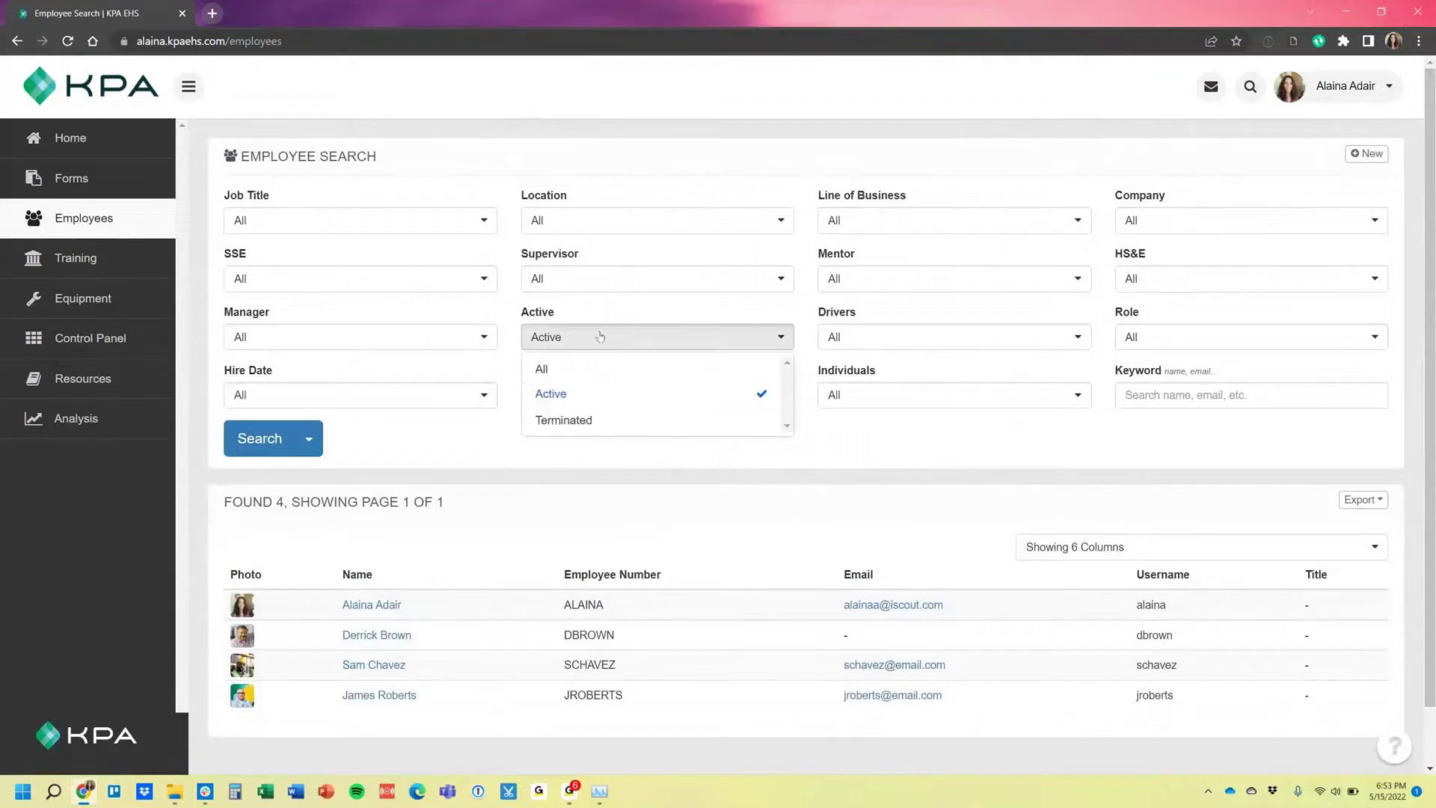
left_click(609, 421)
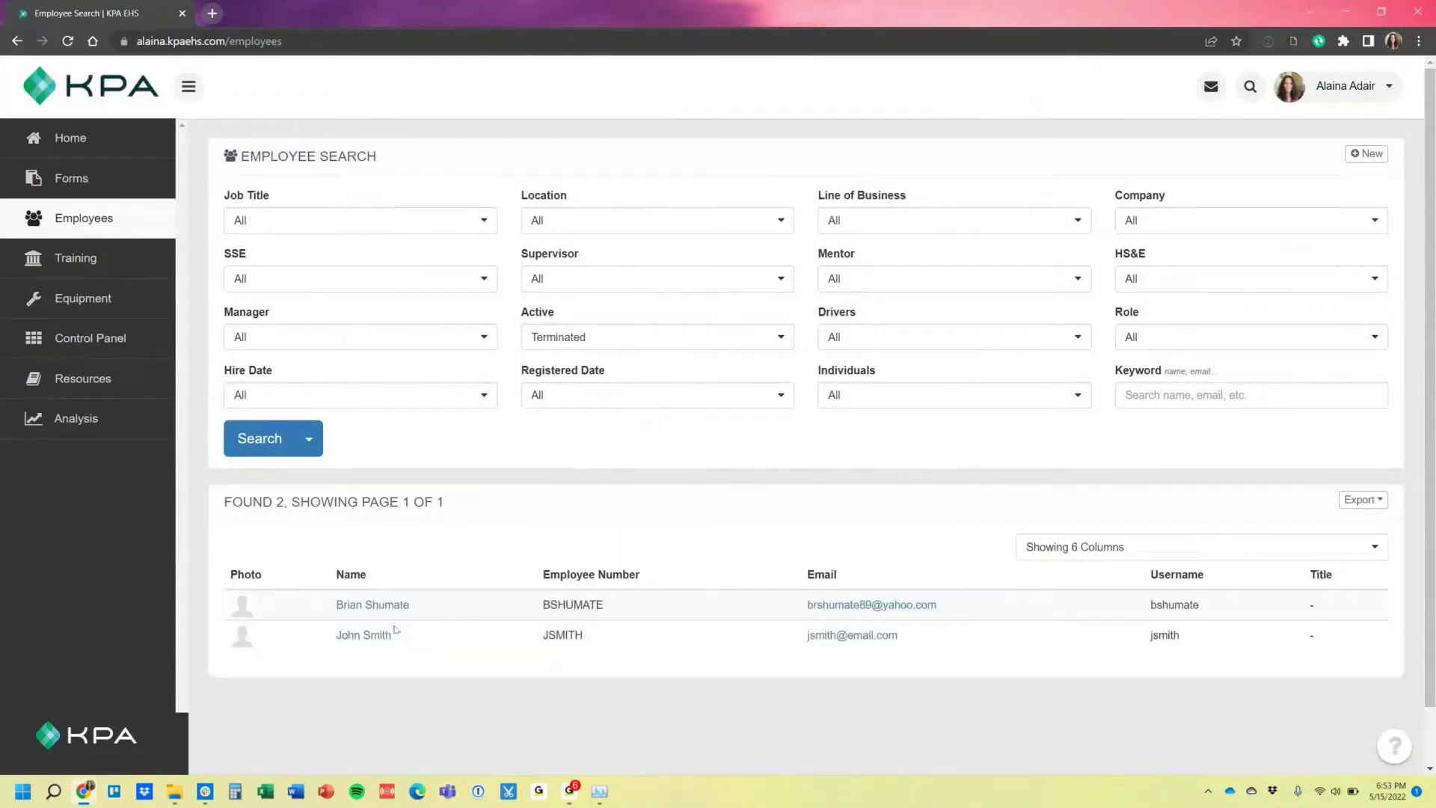
left_click(366, 636)
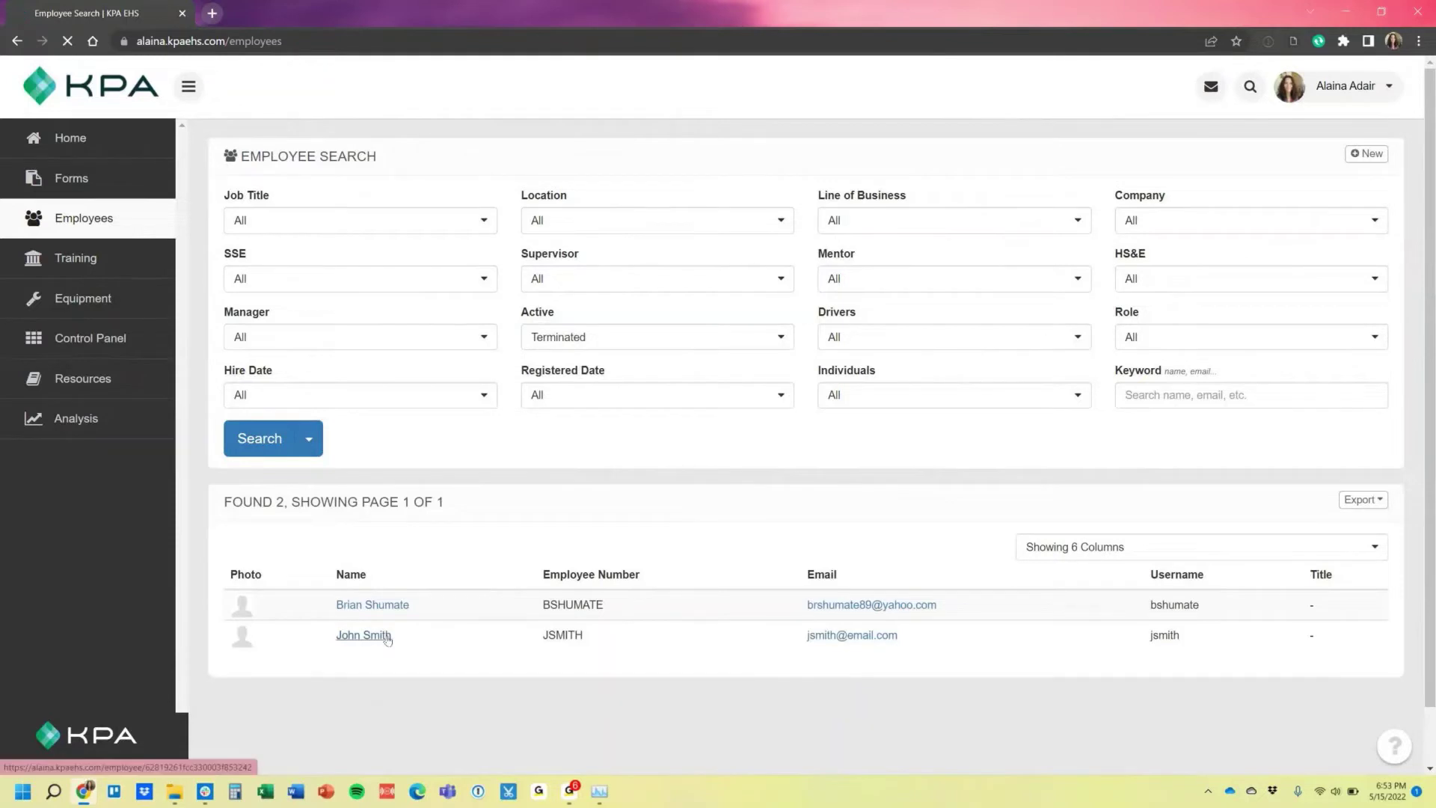
left_click(1224, 223)
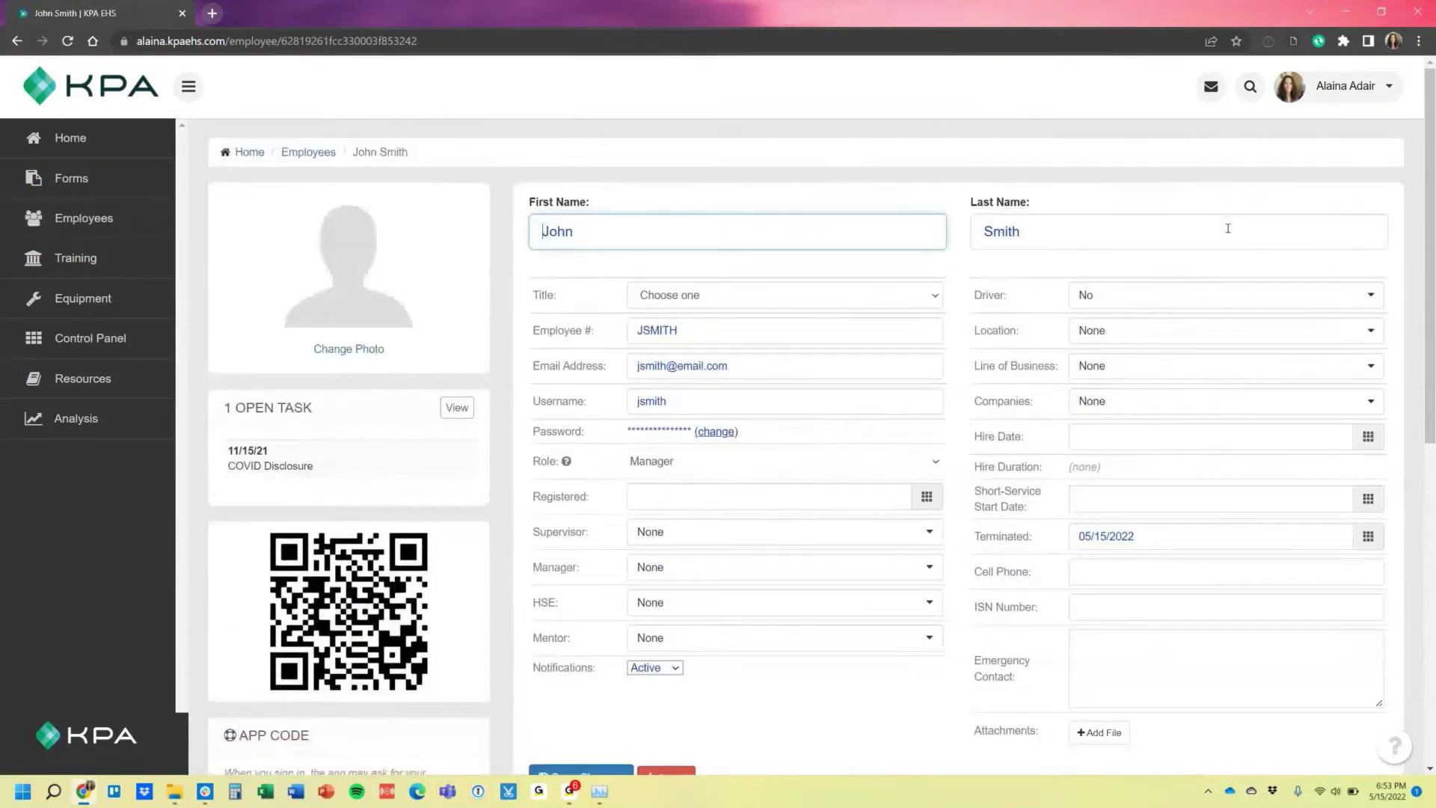
left_click(666, 771)
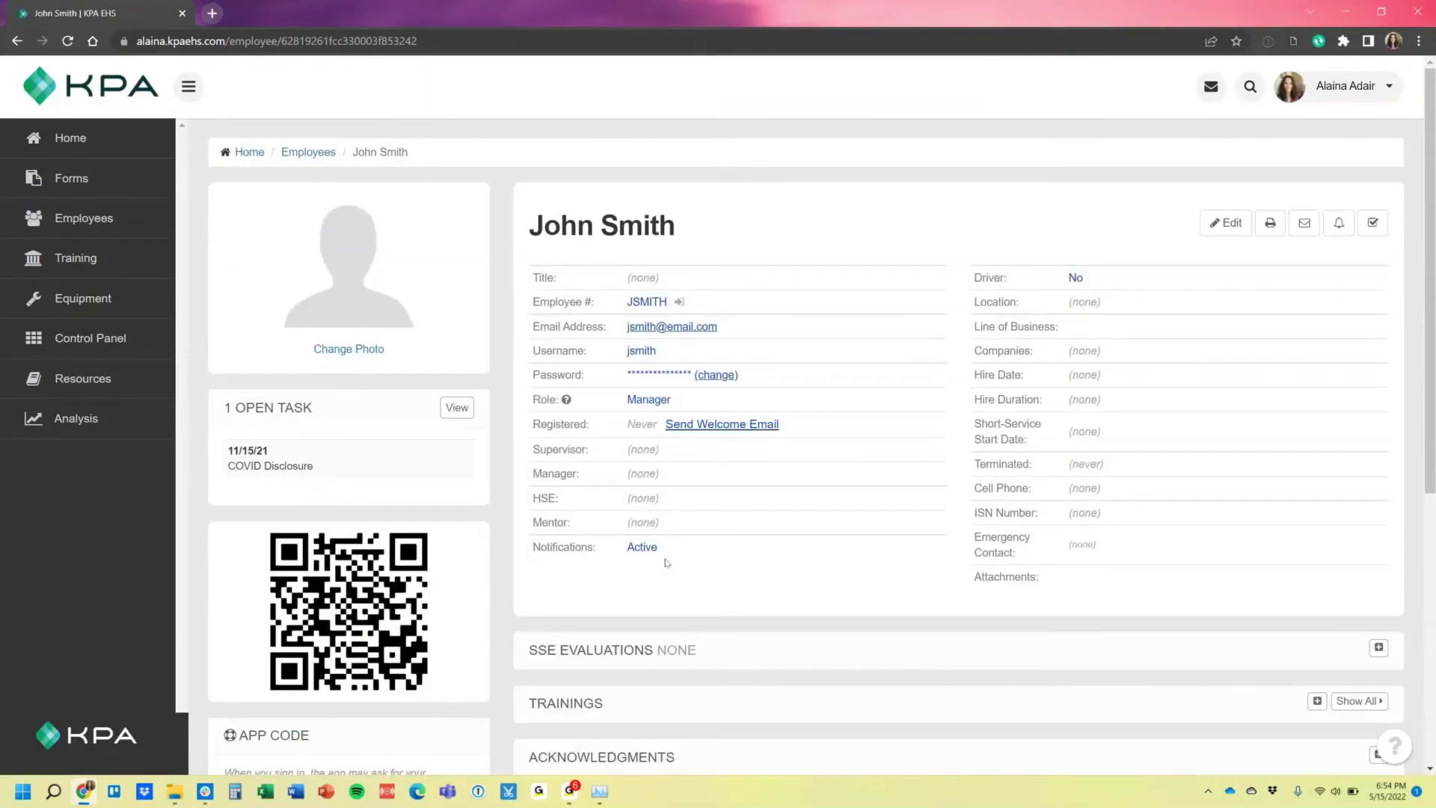